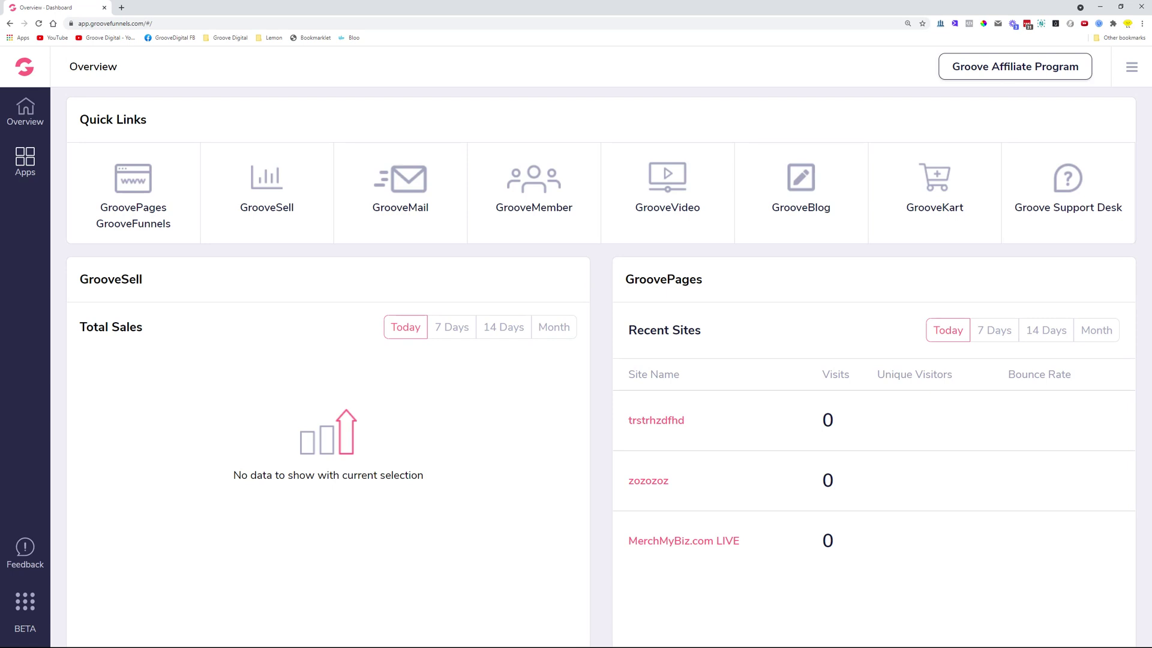
Step: Launch GrooveVideo from the GrooveFunnels Overview quick link to reach its statistics dashboard
click(668, 175)
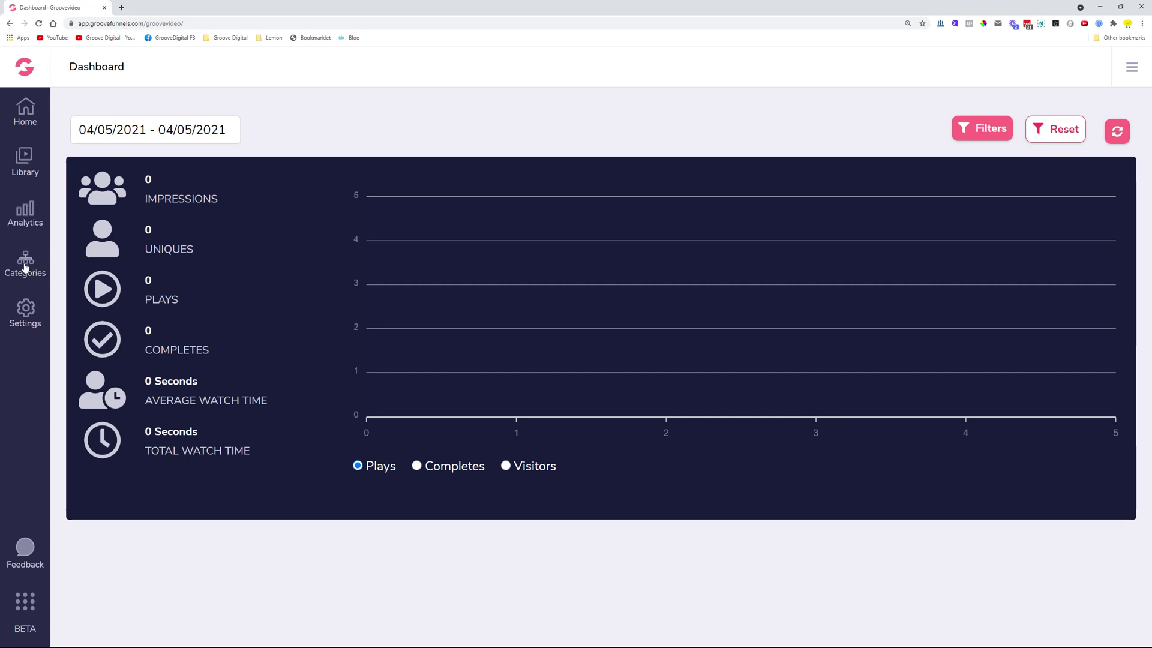
Step: Show the Categories list (Oranges, Lemons, Default Category) and bring up the Add Category dialog
click(26, 268)
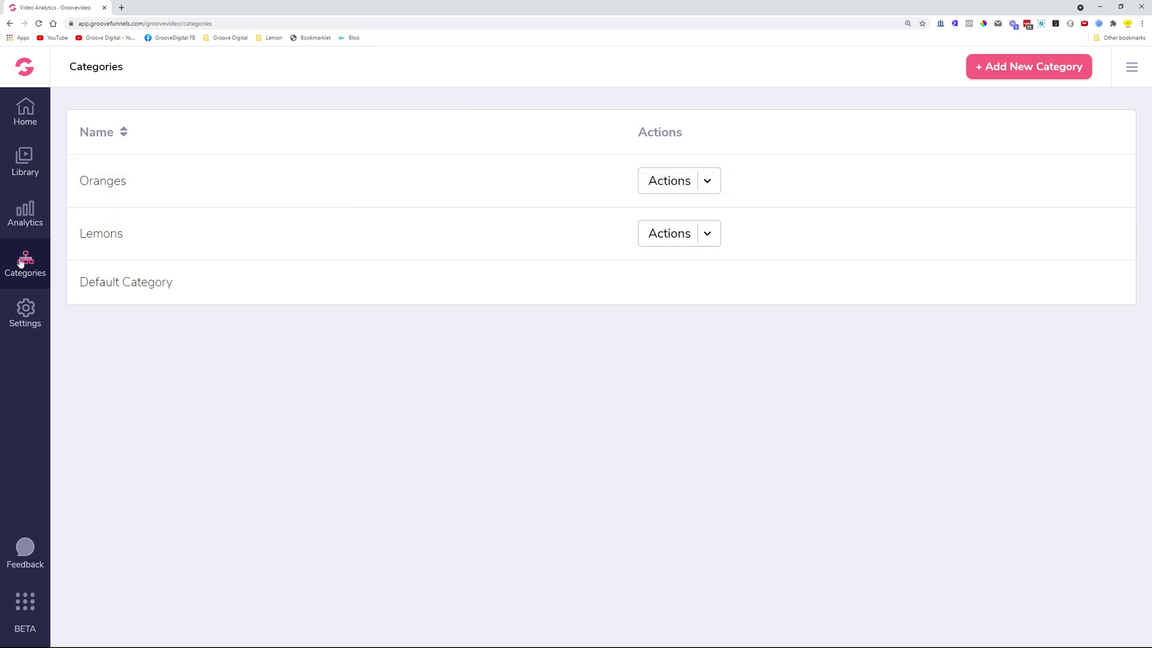
drag(78, 283, 174, 282)
click(214, 359)
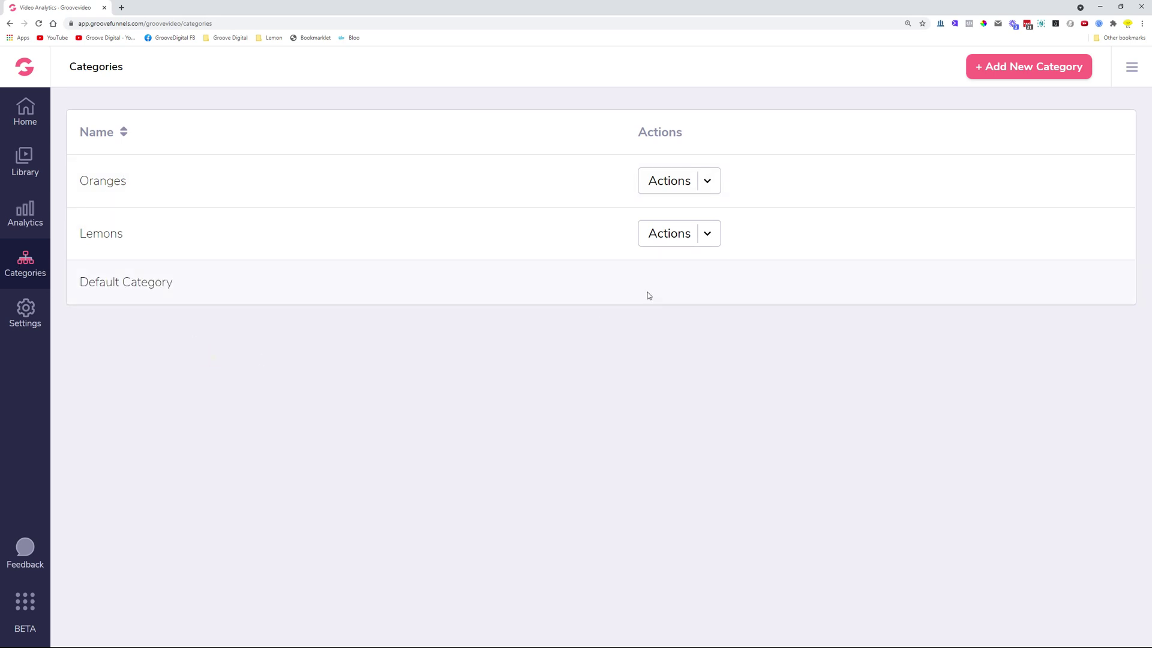
click(992, 68)
Step: Name the new category 'Tutorials' and save it
click(490, 354)
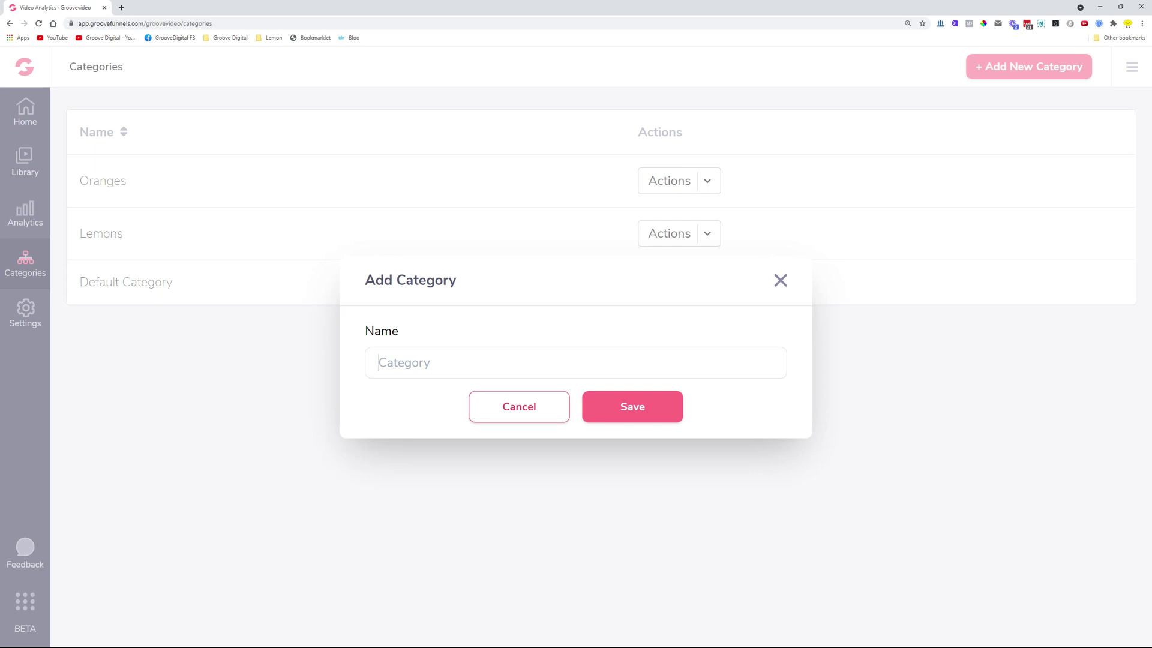
text(Tutorials)
click(641, 414)
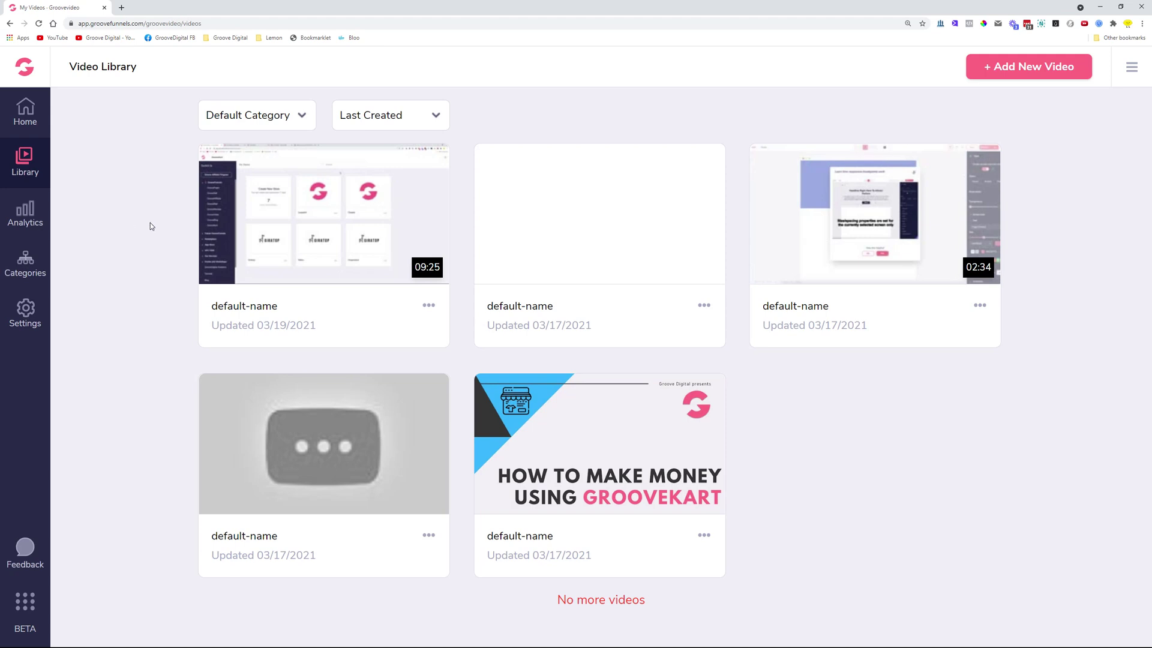
Step: Edit the 09:25 video and change its Category from Default Category to Tutorials
click(428, 305)
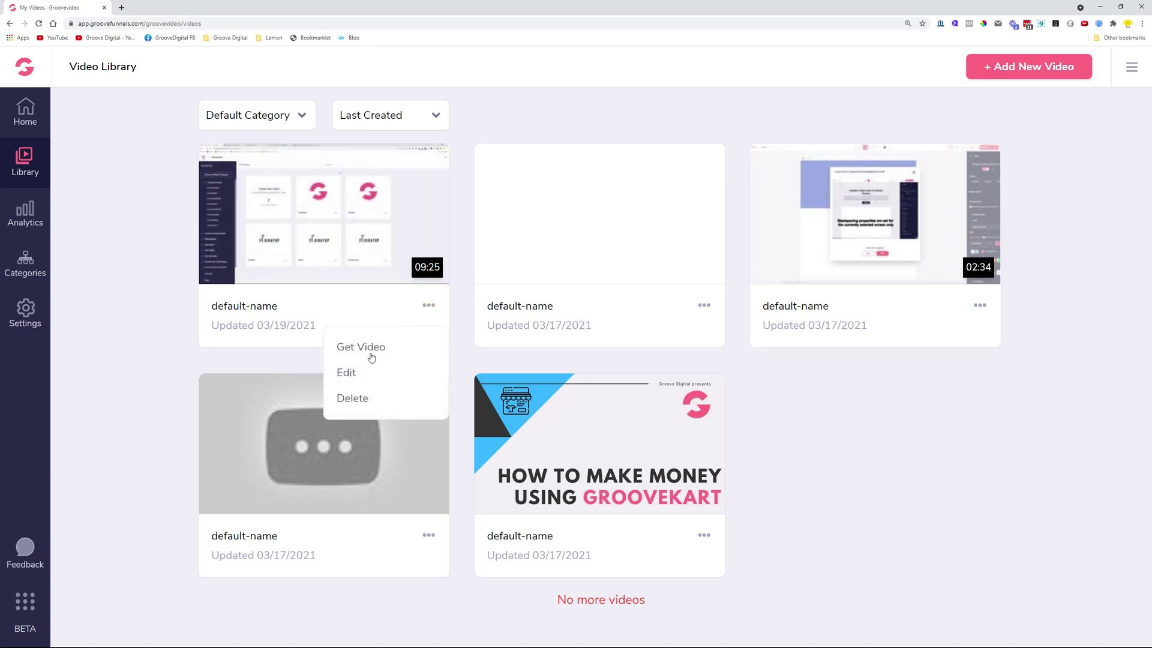
click(348, 372)
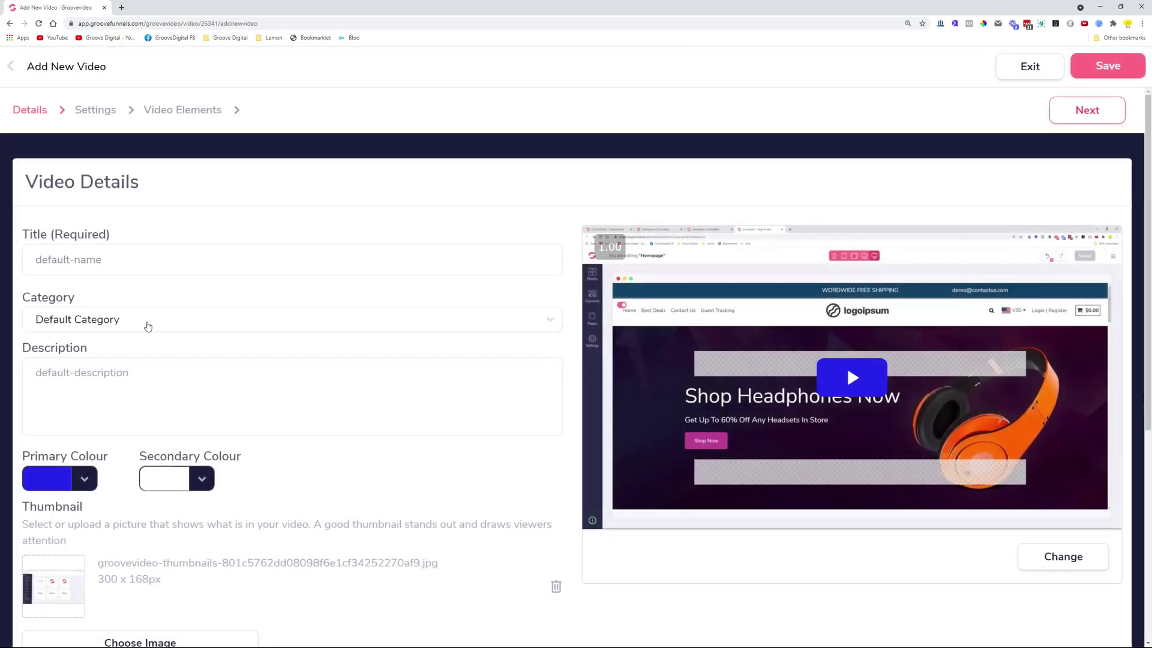
drag(18, 297, 83, 300)
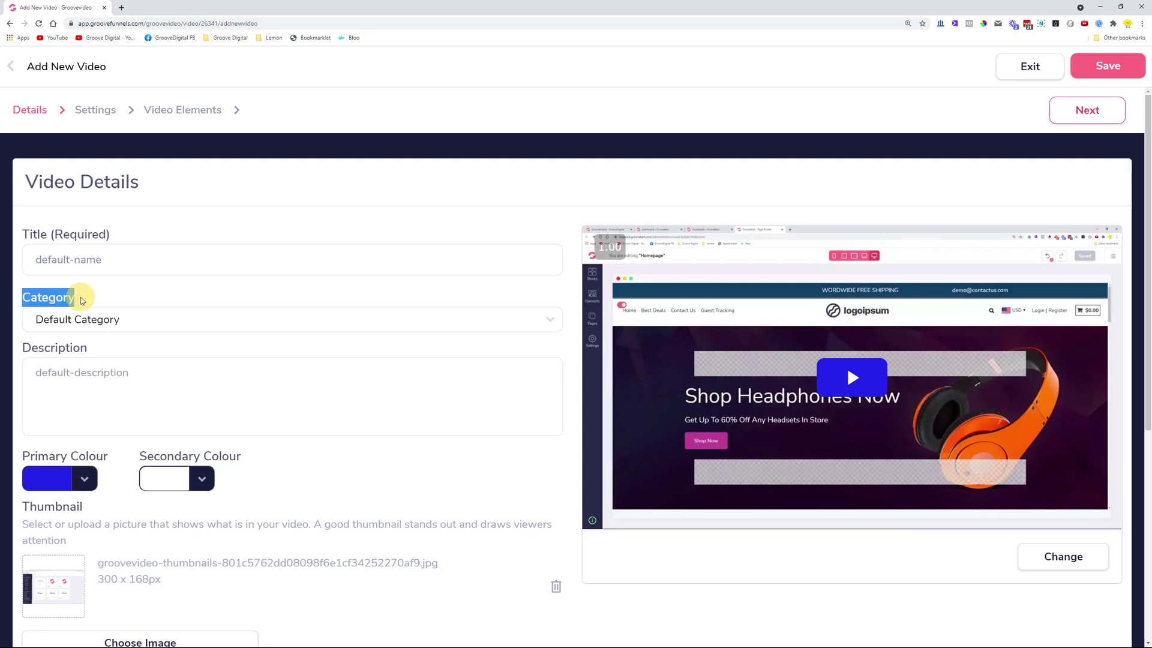
click(96, 319)
click(67, 372)
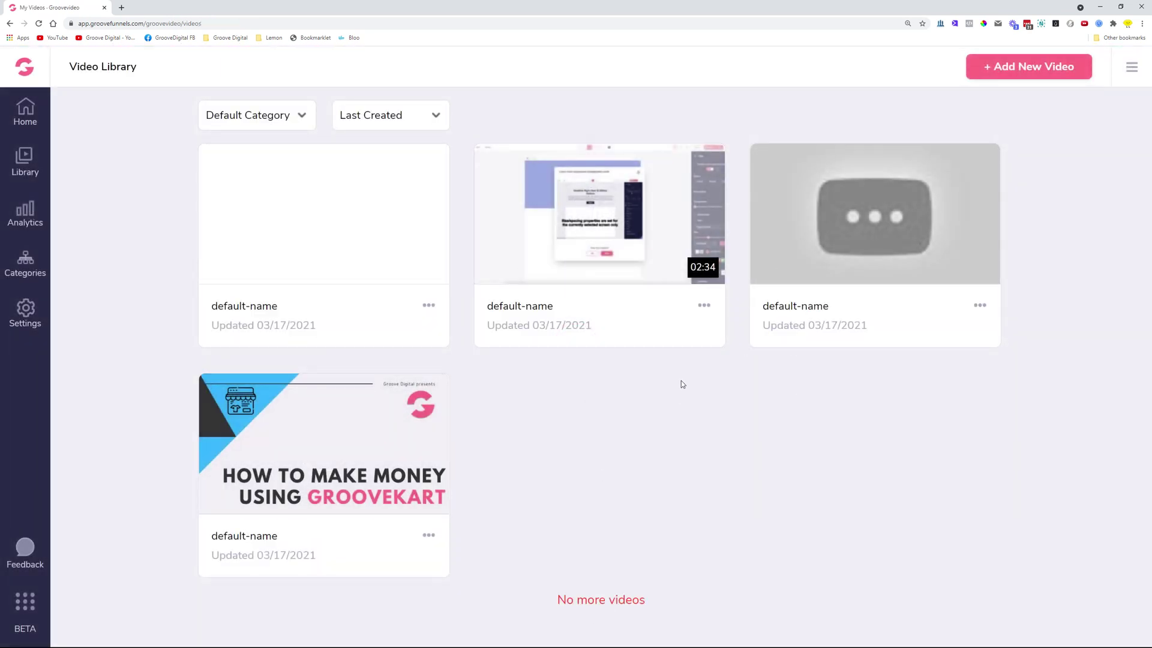
click(294, 118)
click(245, 141)
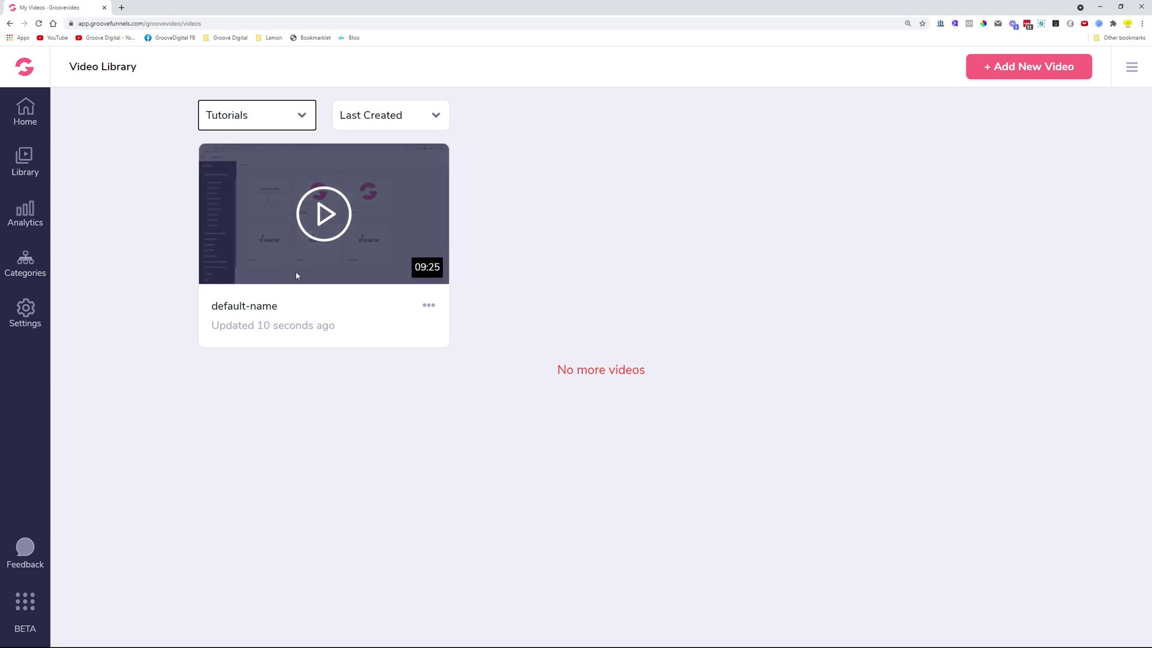
click(293, 116)
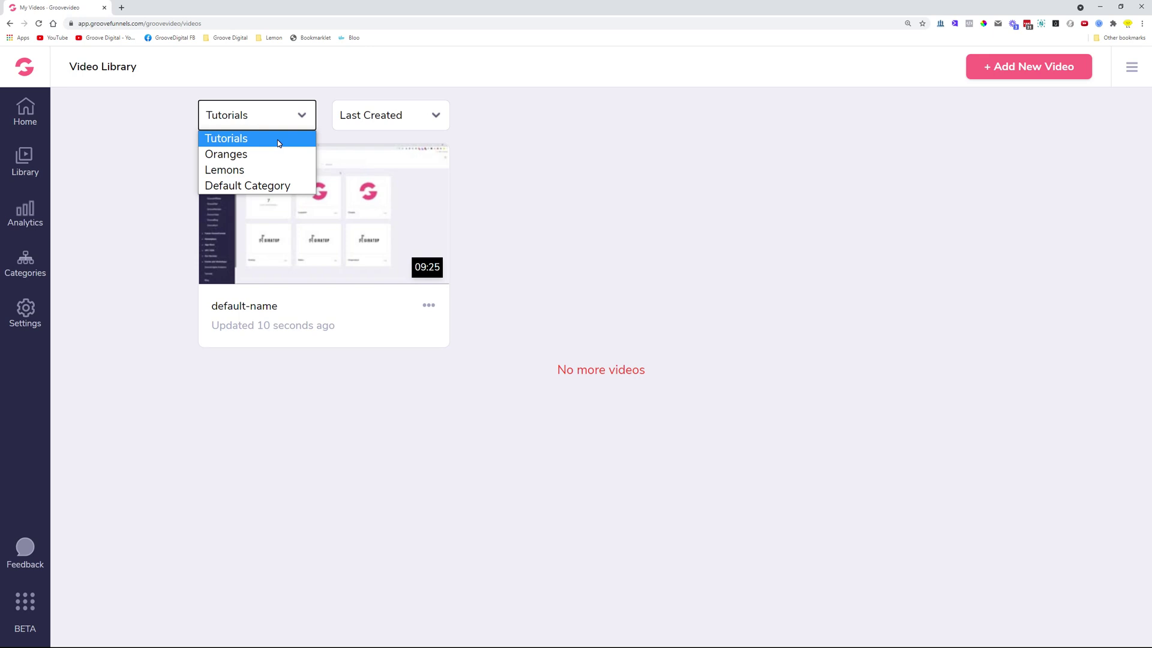
click(30, 165)
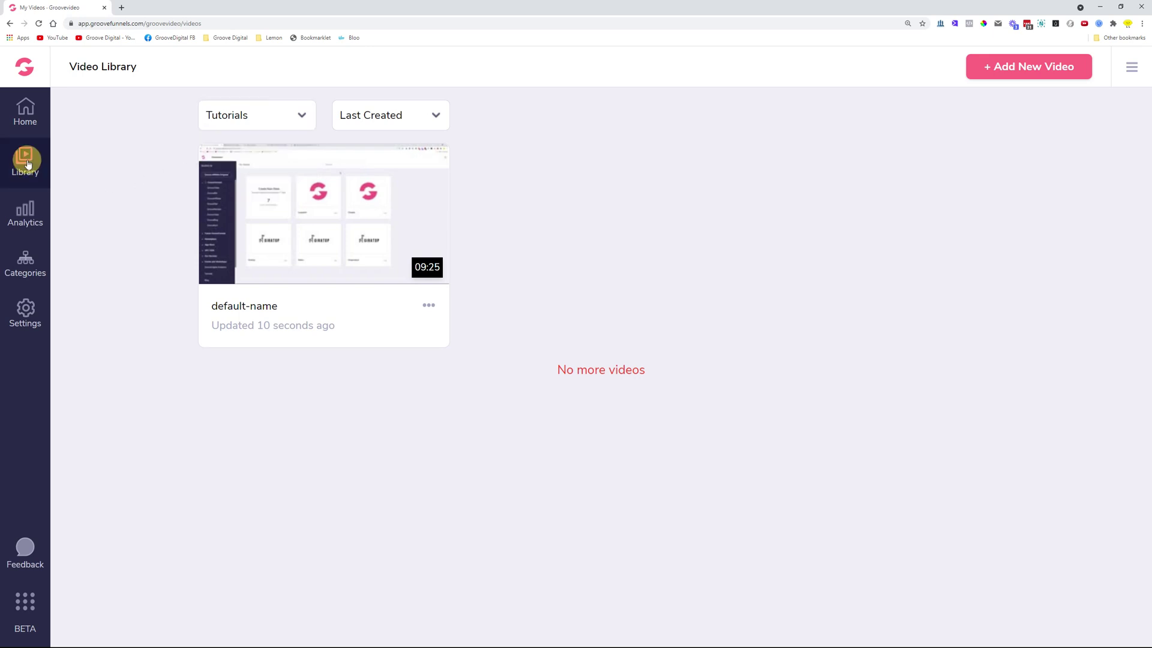
click(248, 123)
click(237, 187)
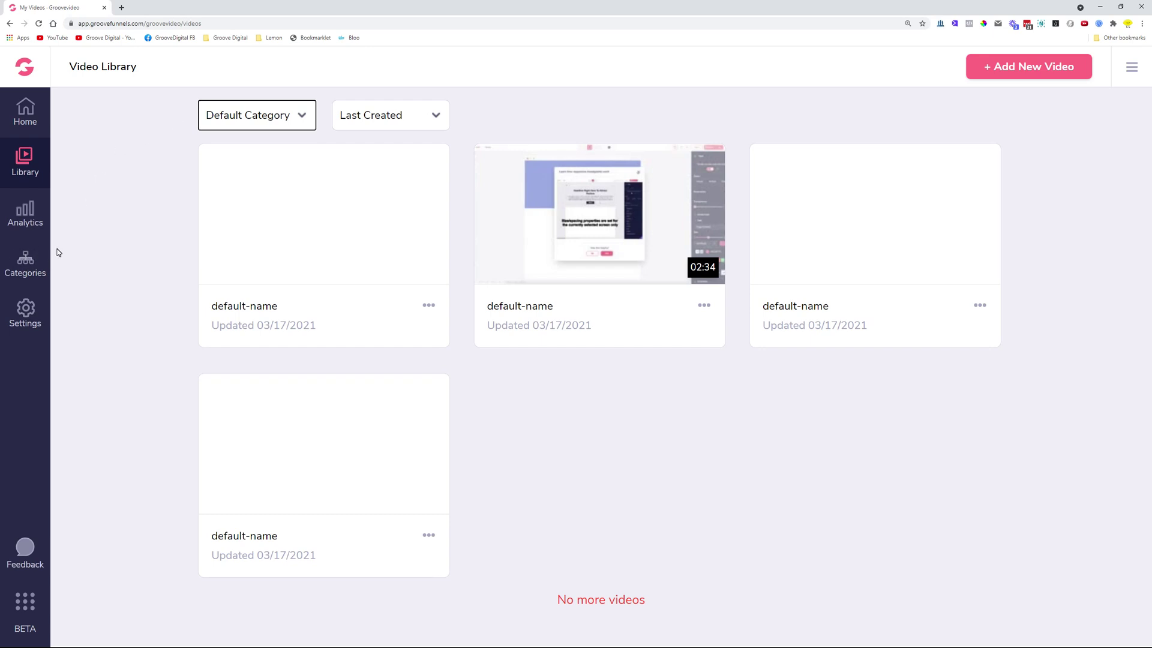
mouse_move(344, 247)
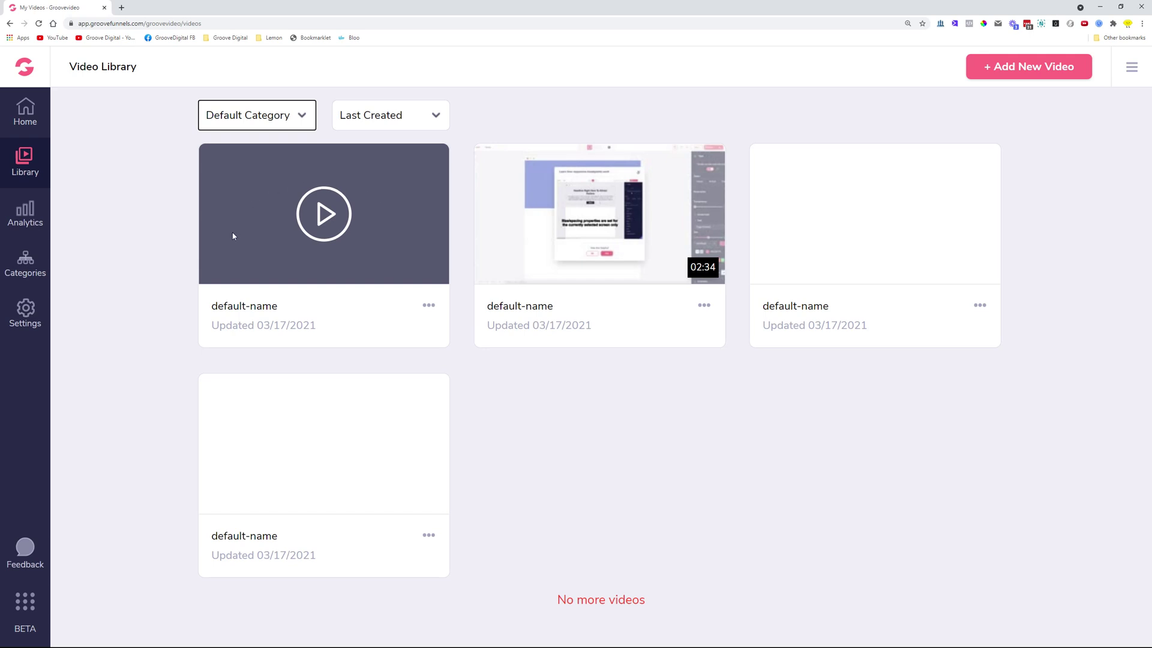
Step: Try the first video, dismiss its missing-upload error, and preview the 02:34 video
mouse_move(321, 214)
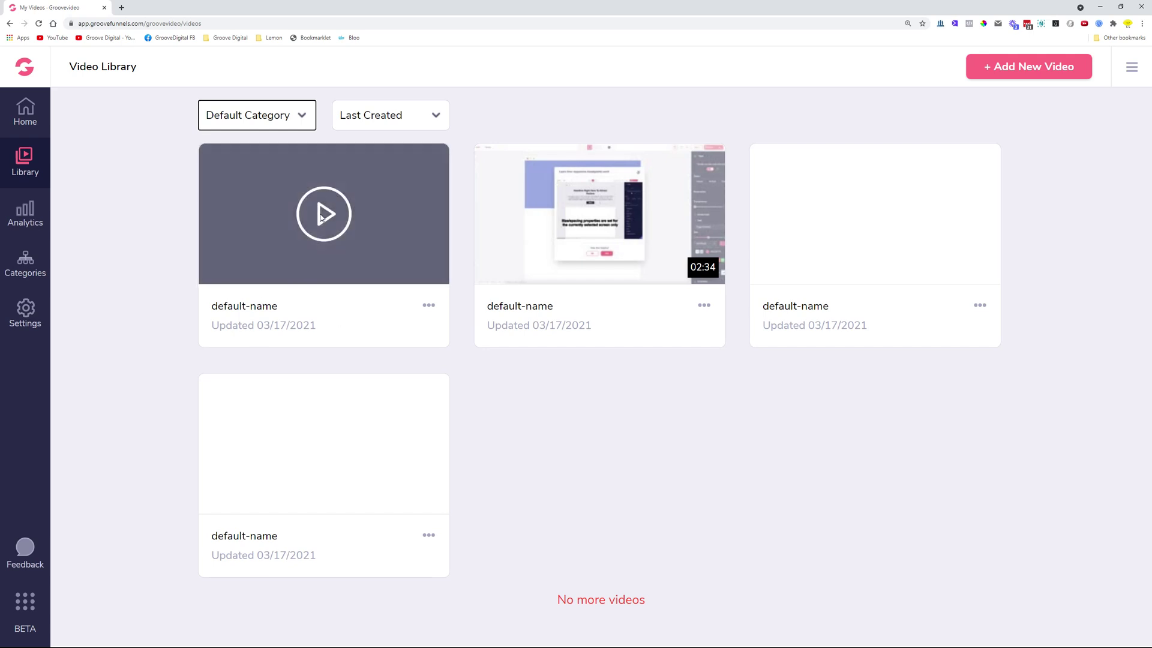
click(322, 215)
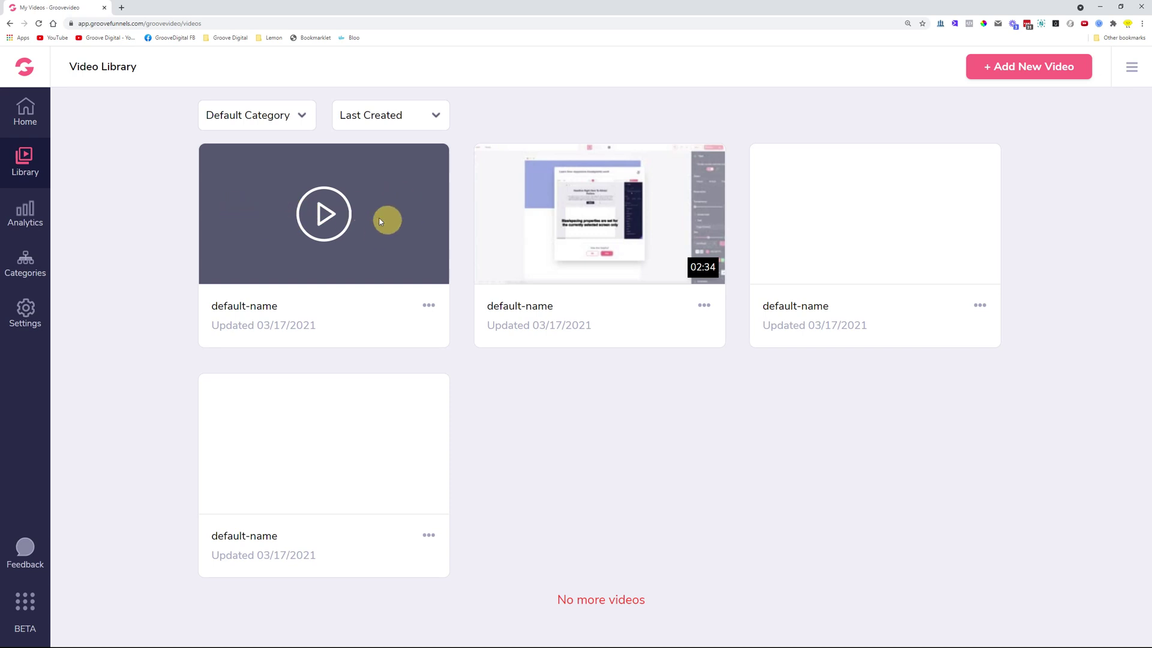
click(324, 215)
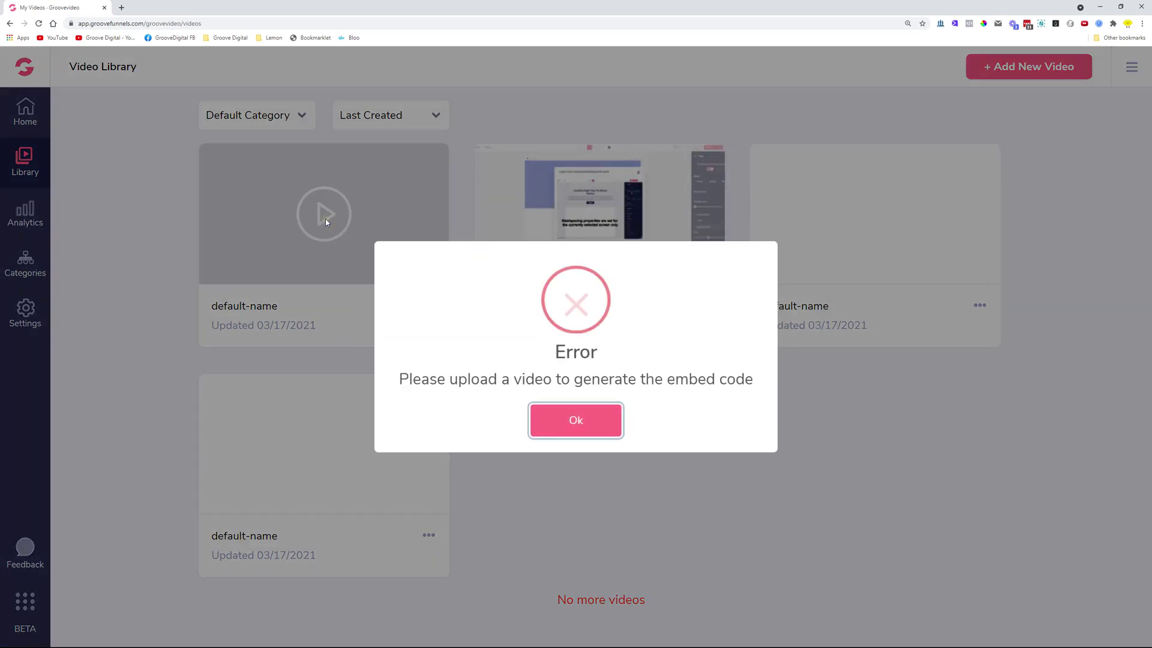
click(602, 437)
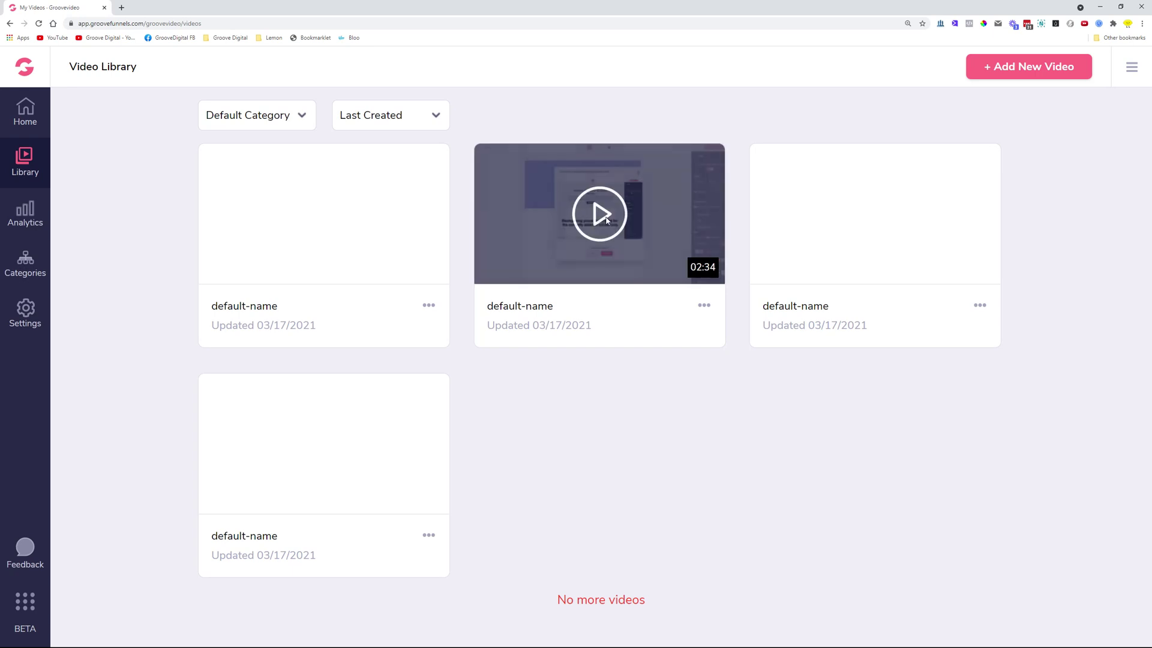
click(599, 211)
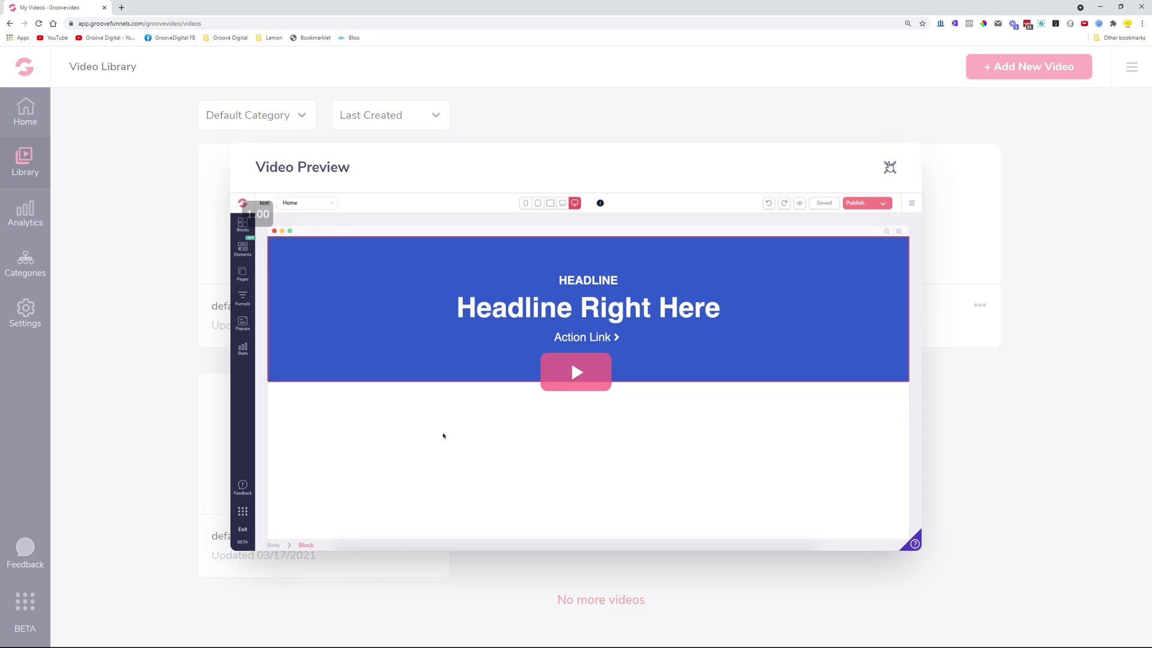
click(890, 166)
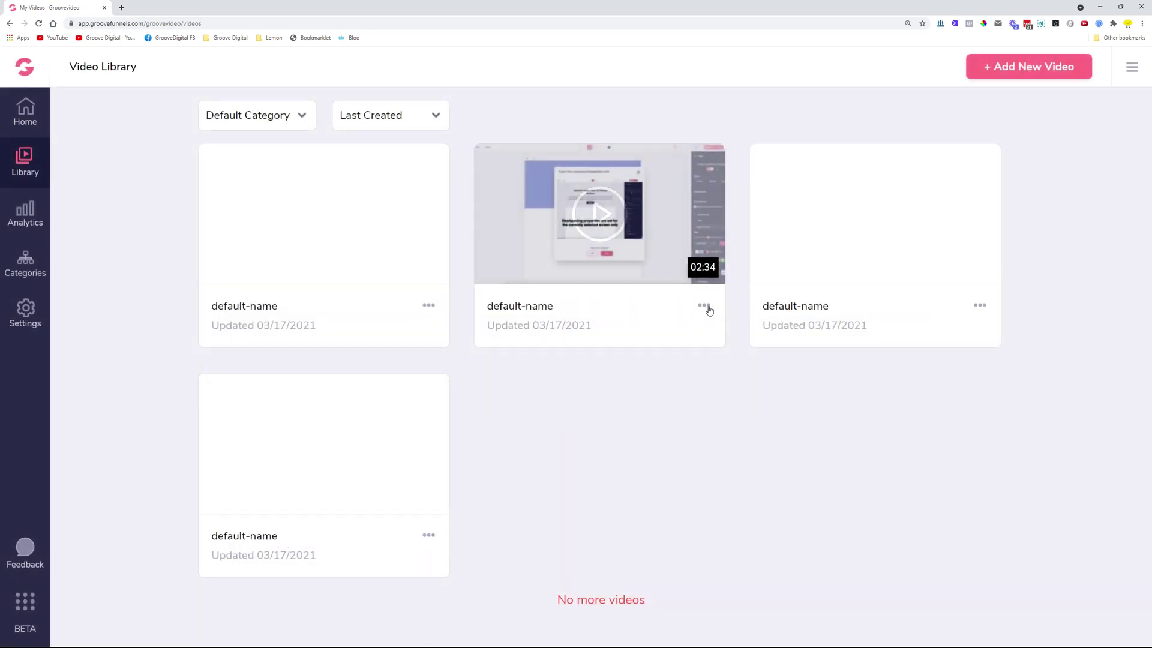
Step: Bring up the 02:34 video's get, edit and delete options, replaying its preview in between
click(707, 306)
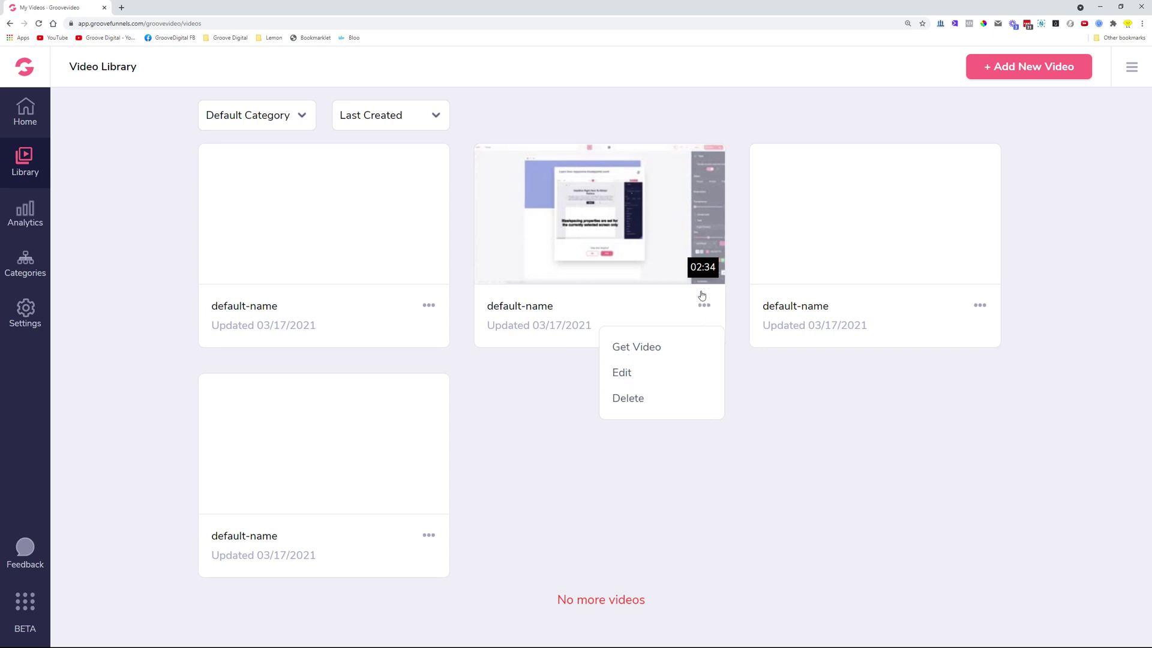
click(599, 215)
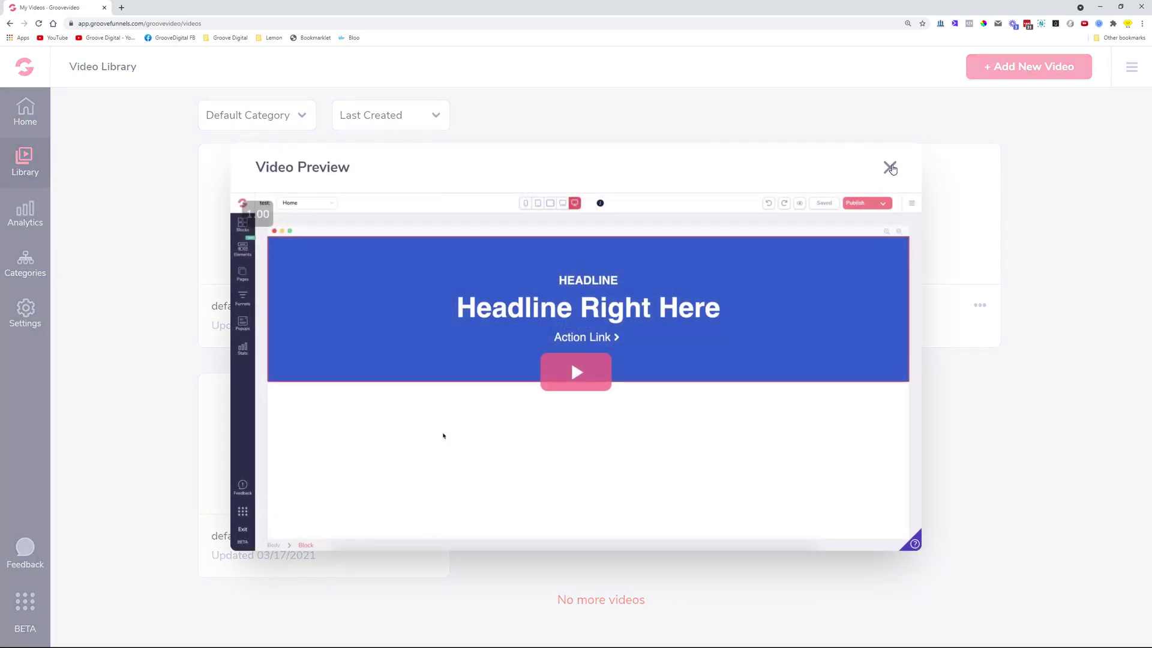
click(890, 167)
click(704, 307)
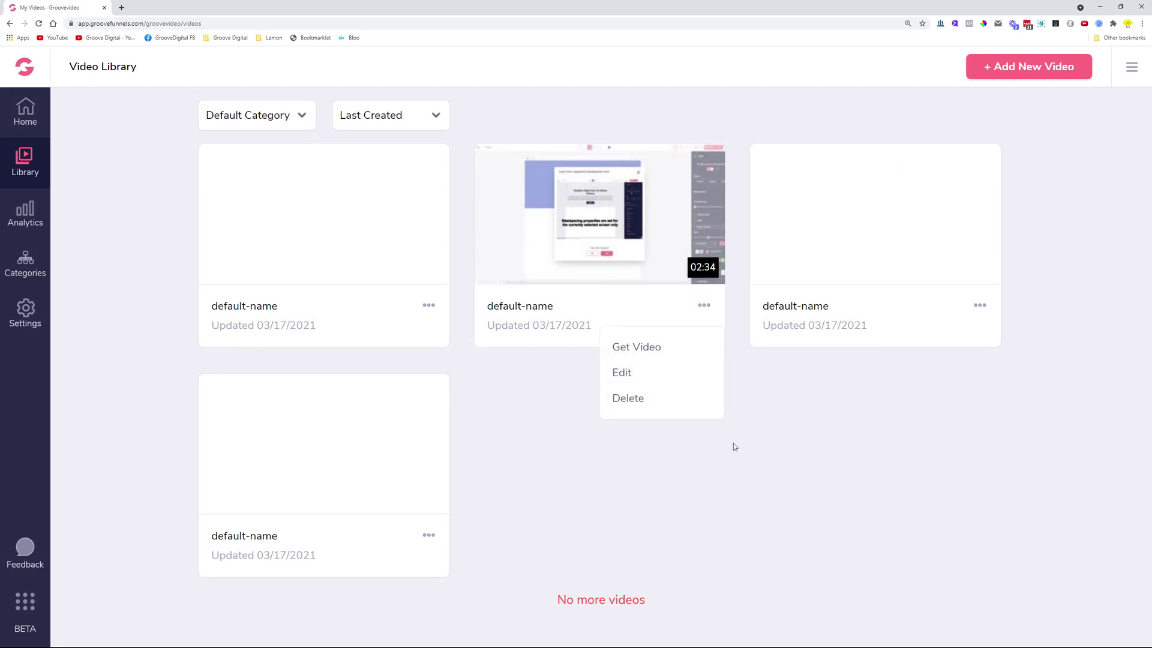
click(733, 463)
Step: Filter the library to the Tutorials category, keeping the Last Created sort order
click(261, 120)
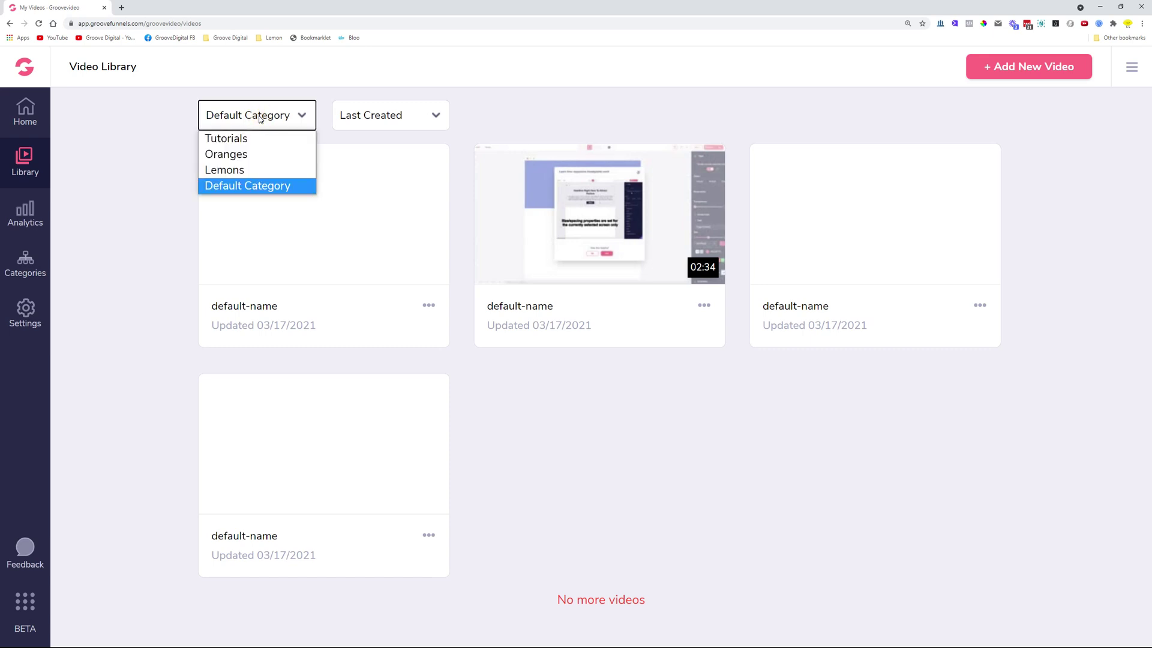
key(Up)
key(Up)
key(Up)
click(262, 120)
click(401, 115)
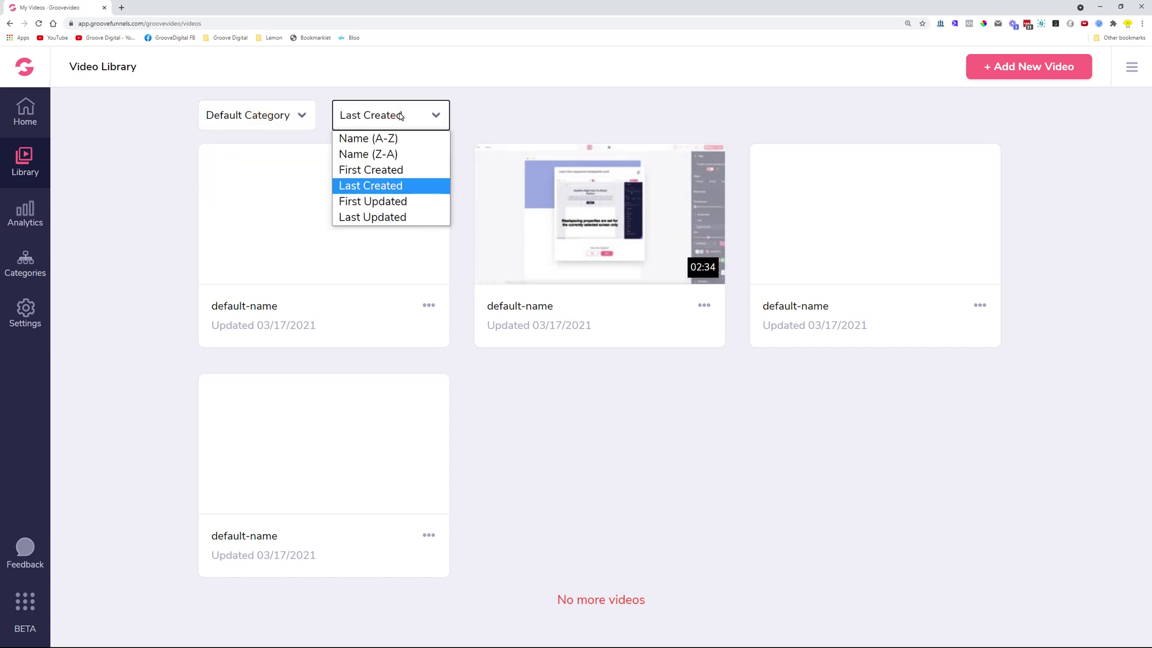
click(400, 114)
click(282, 115)
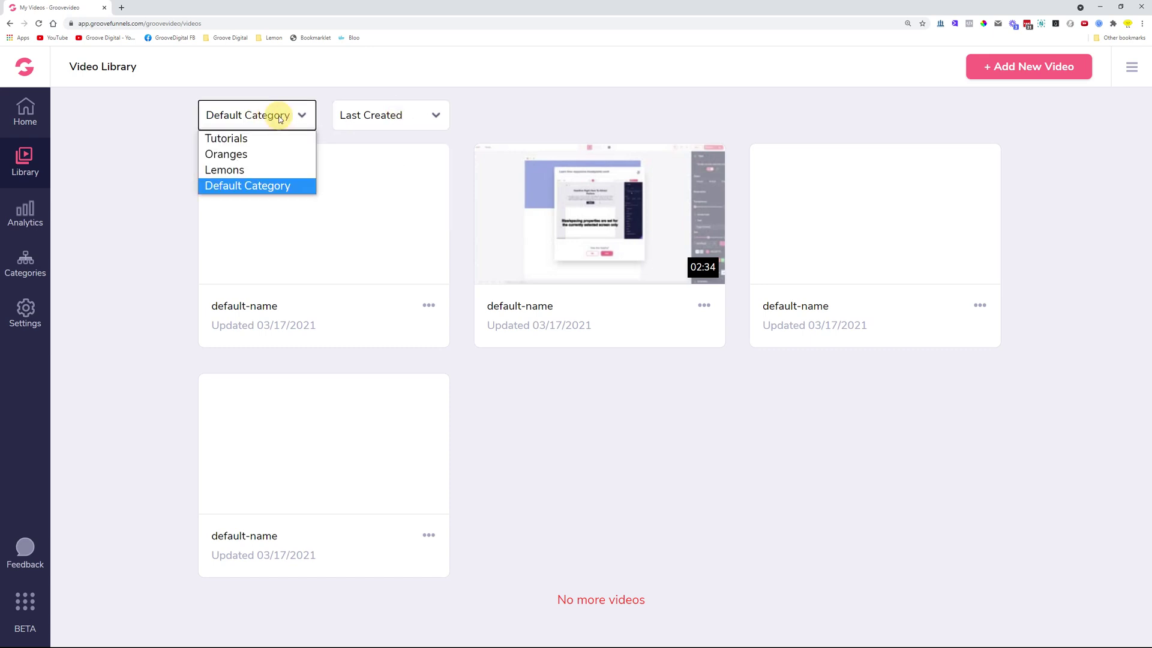
click(267, 148)
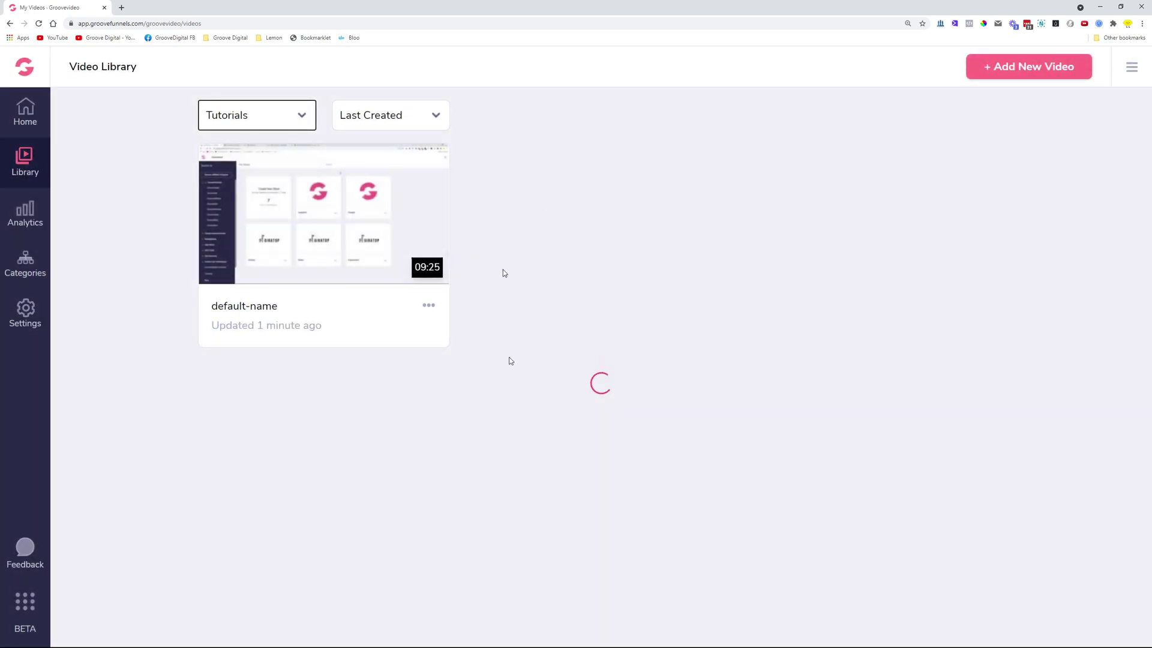
click(412, 114)
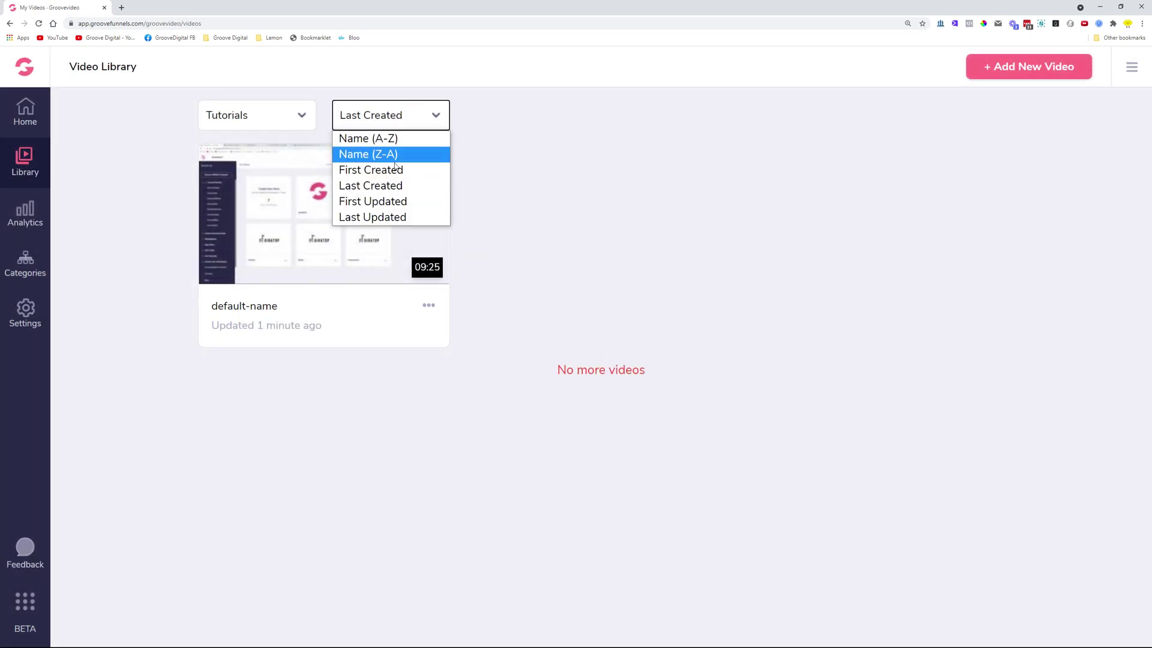
click(391, 122)
click(45, 168)
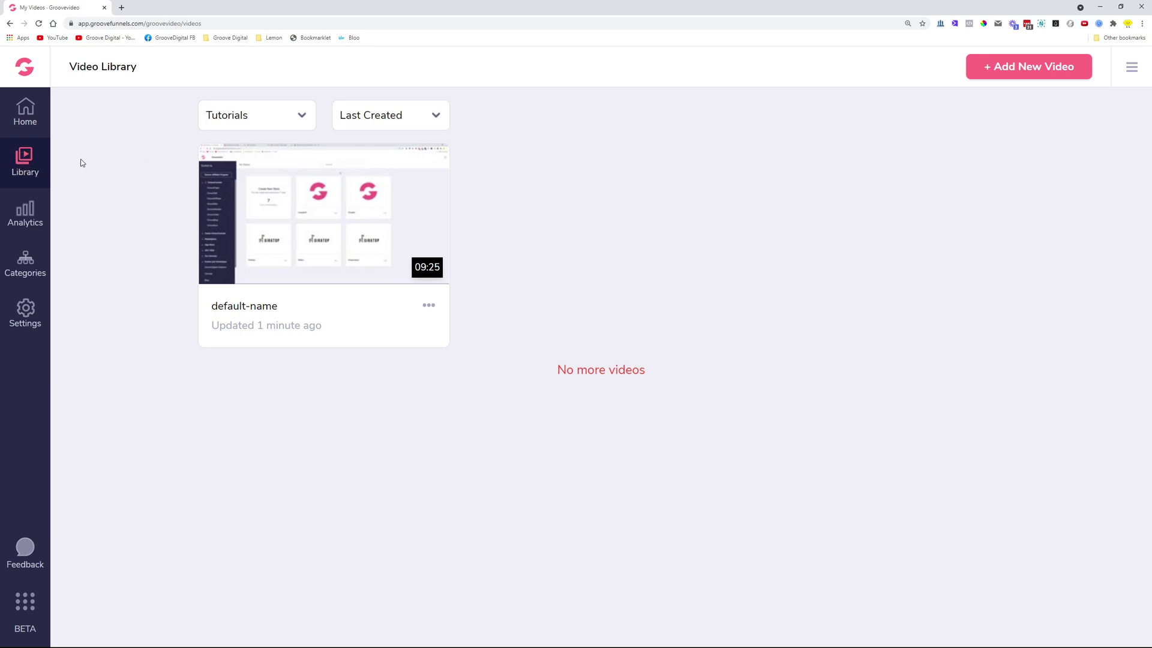
Step: Switch the filter back to Default Category and edit the first video
click(270, 116)
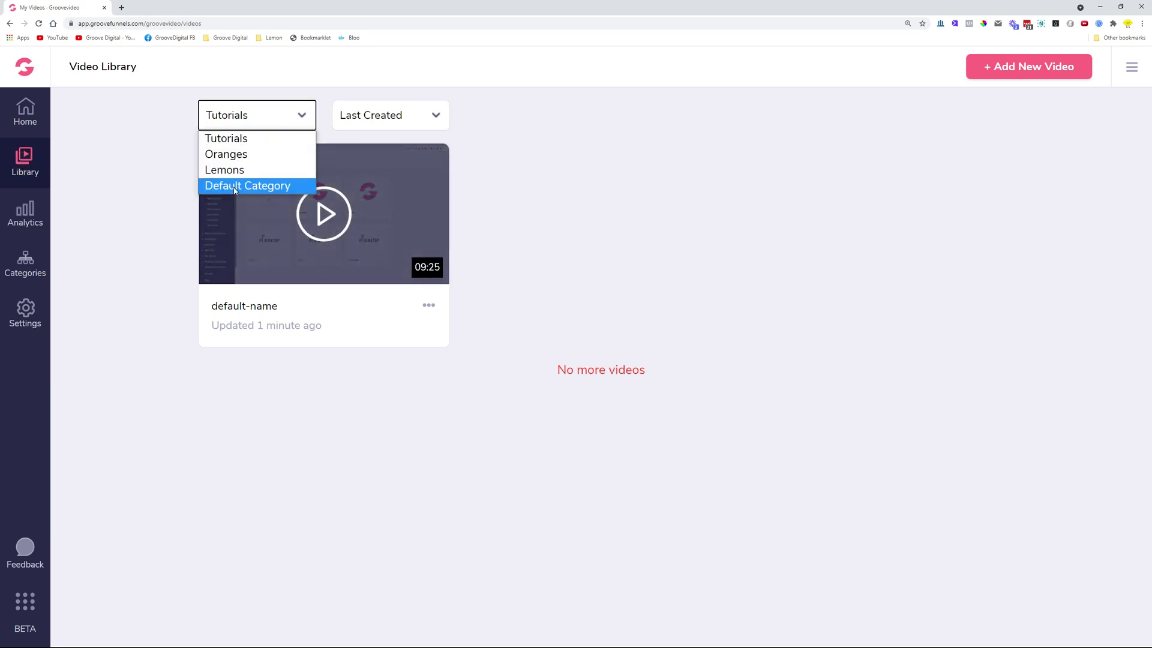
click(246, 186)
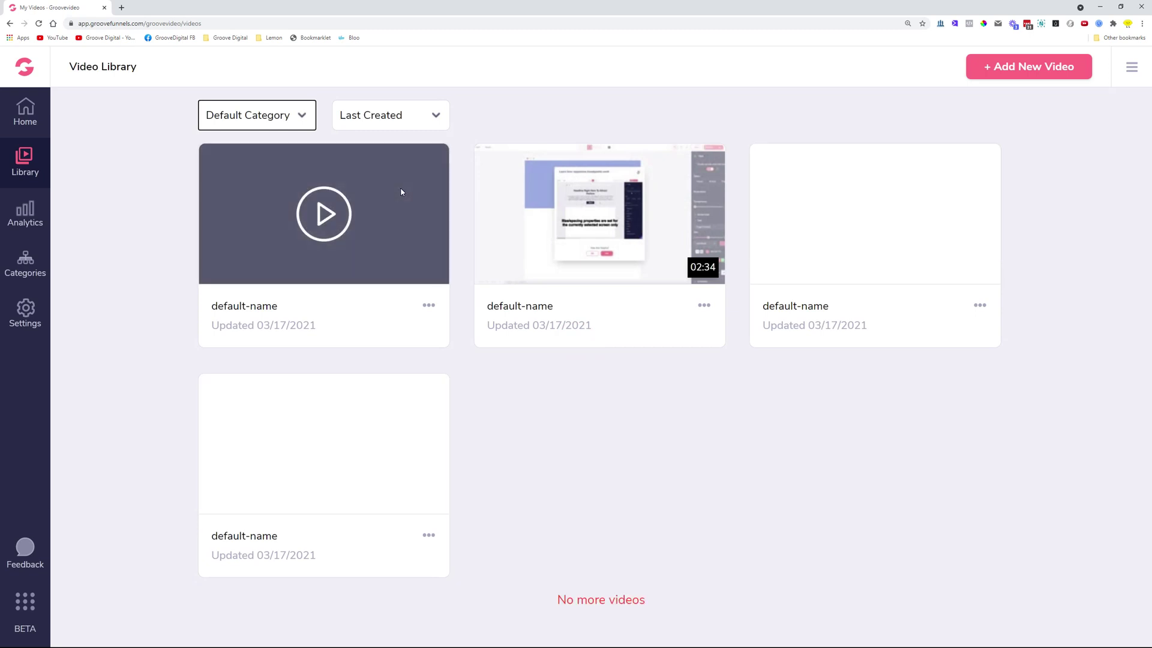
click(429, 307)
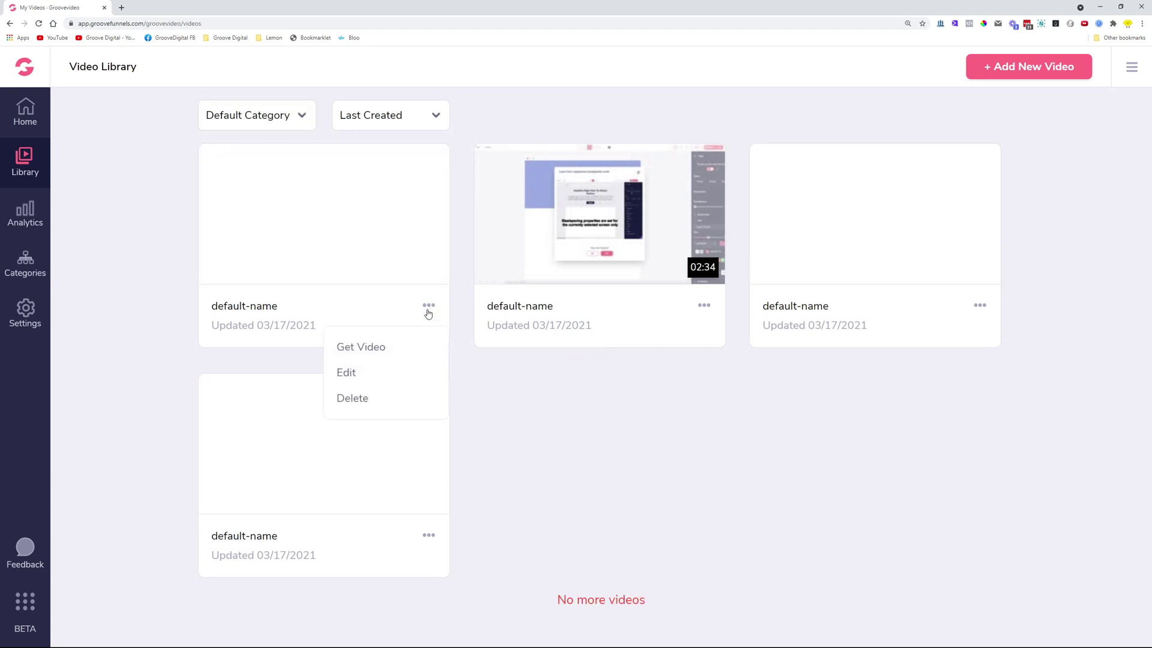
click(353, 373)
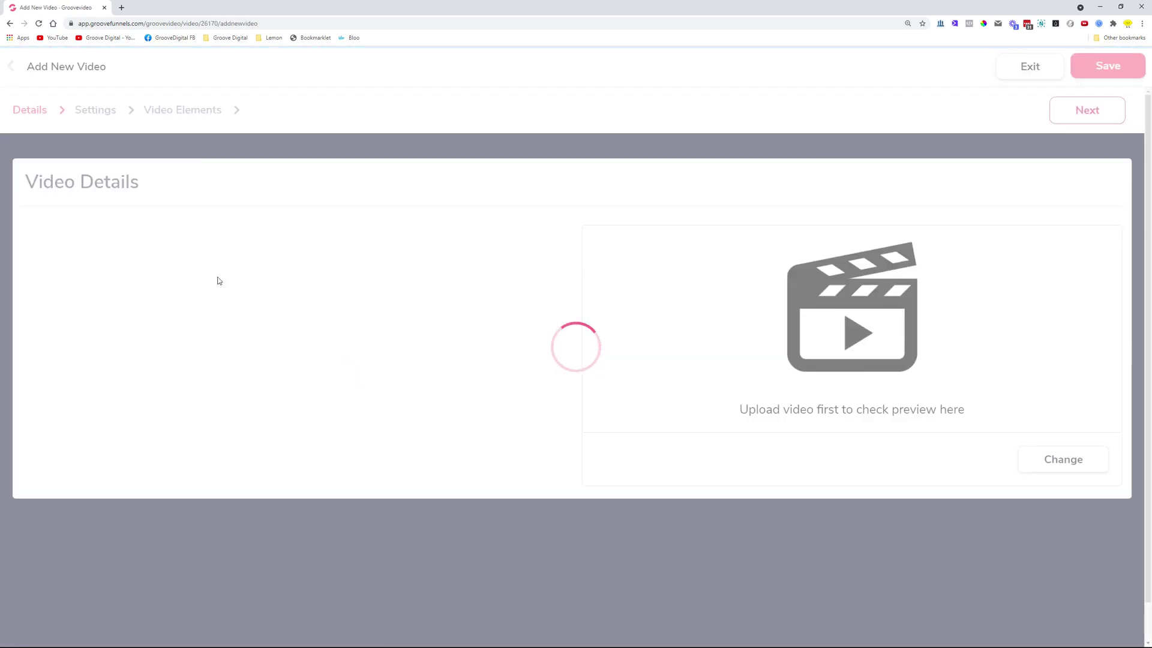
Step: Review the Video Details form and Primary Colour picker without changes, then exit the editor
scroll(280, 358, down, 3)
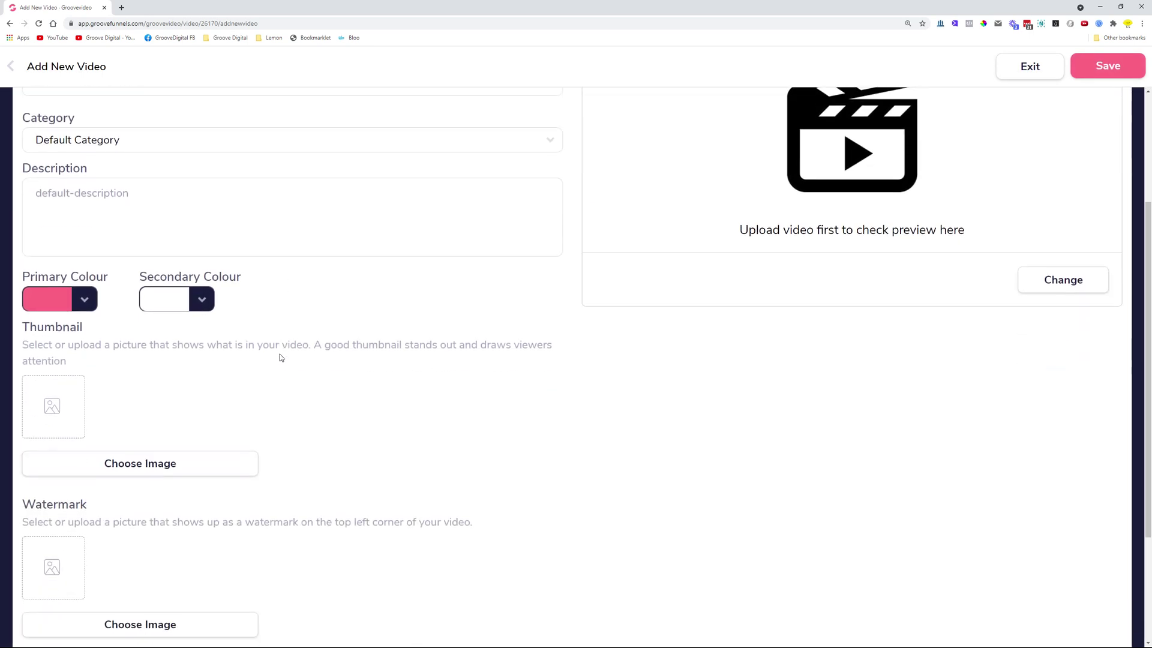
drag(23, 276, 241, 277)
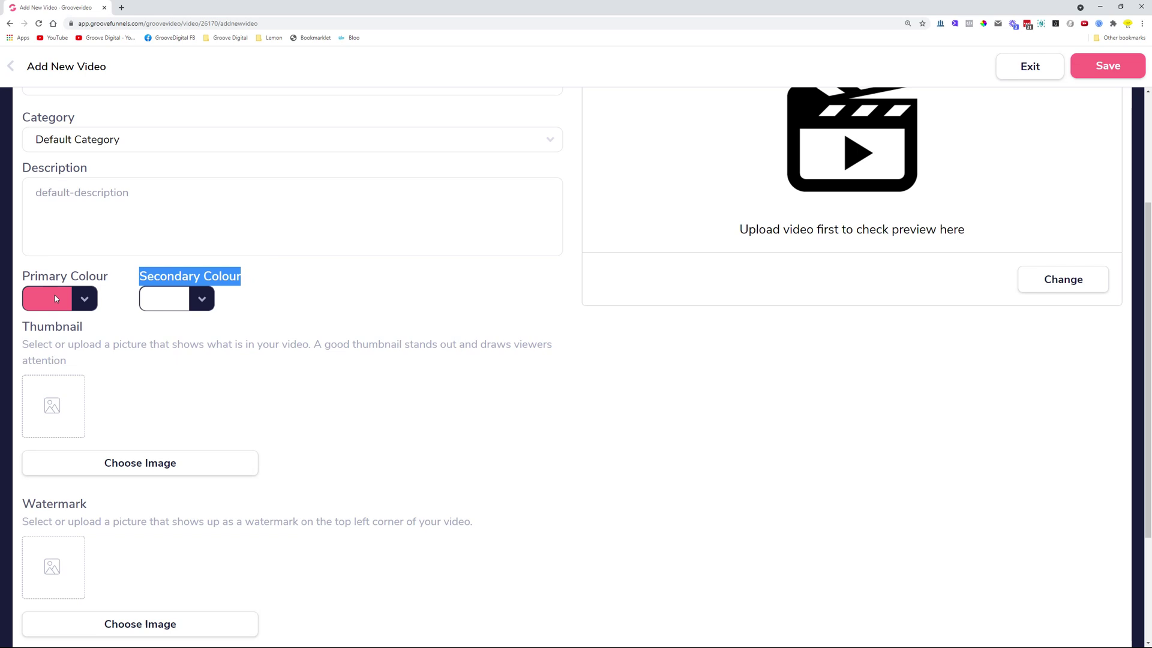
click(288, 303)
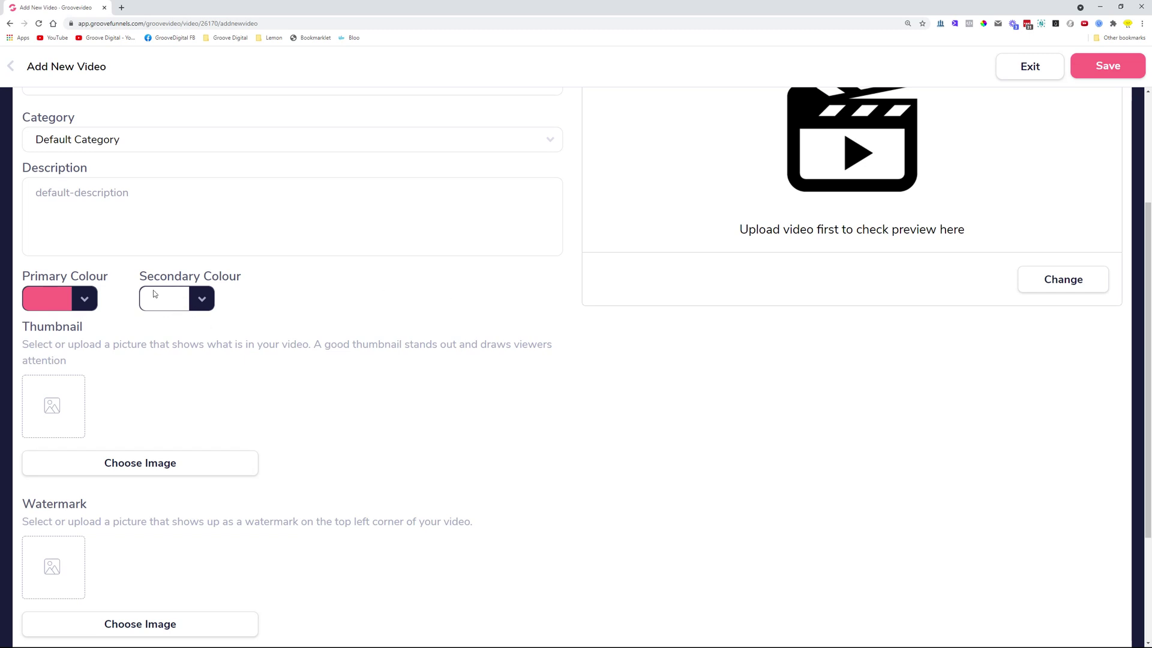
click(85, 299)
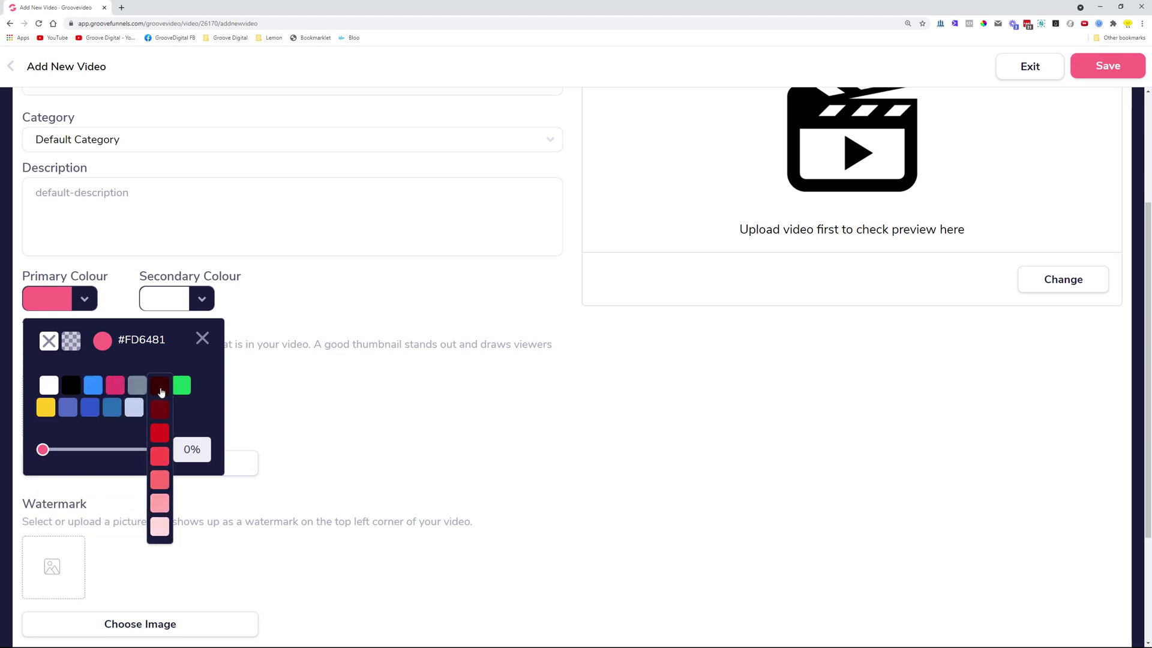
mouse_move(47, 404)
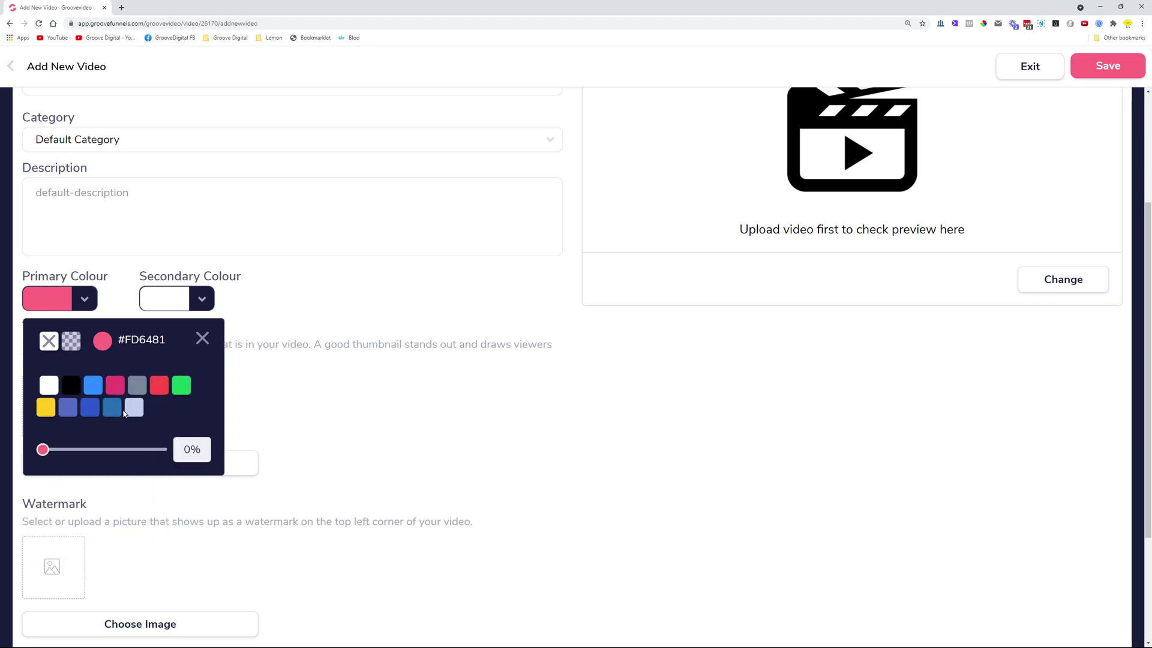
mouse_move(159, 392)
click(202, 339)
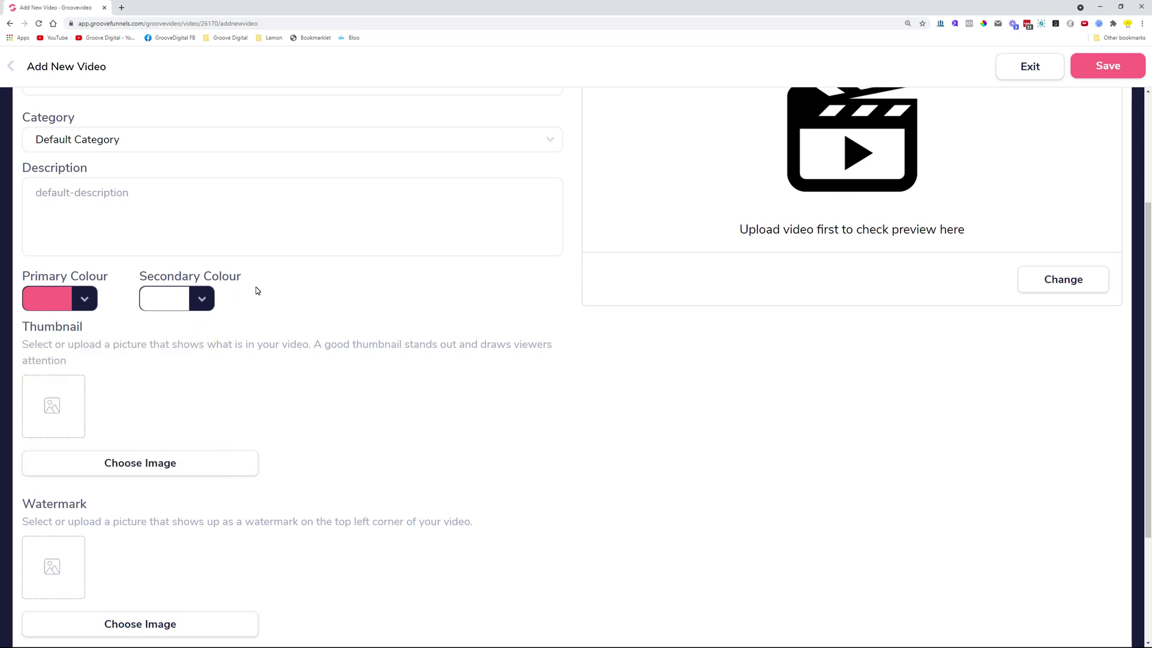
scroll(414, 343, up, 5)
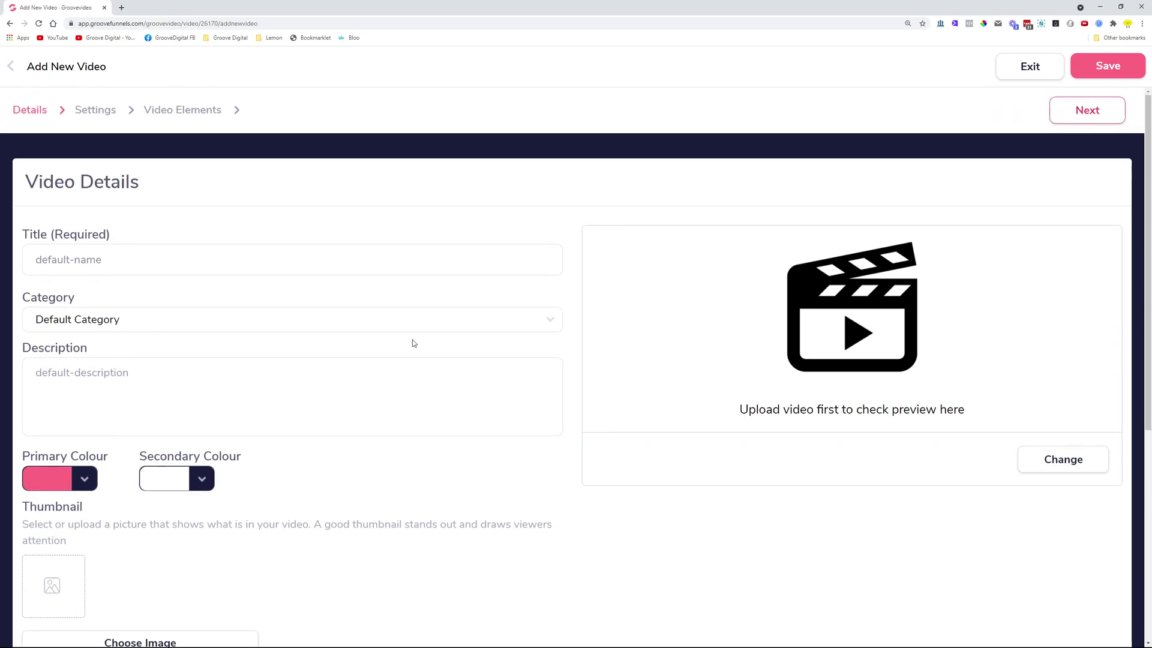
click(1044, 67)
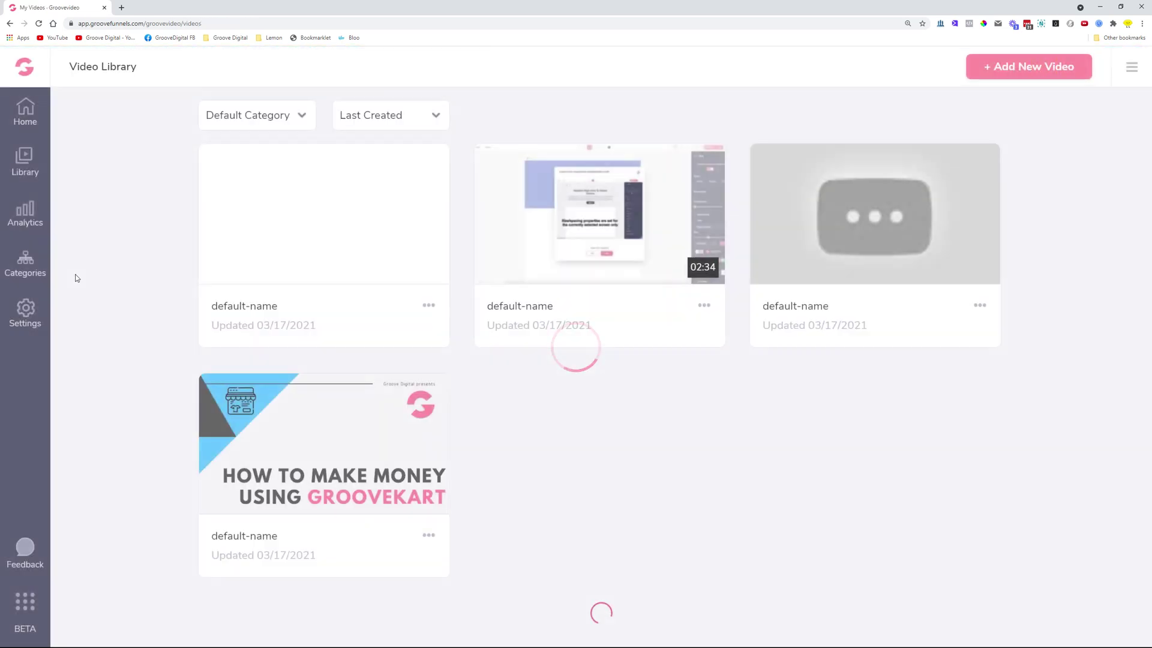
Step: Sort the Analytics table by Uniques, highest first, then return to the Dashboard
click(25, 213)
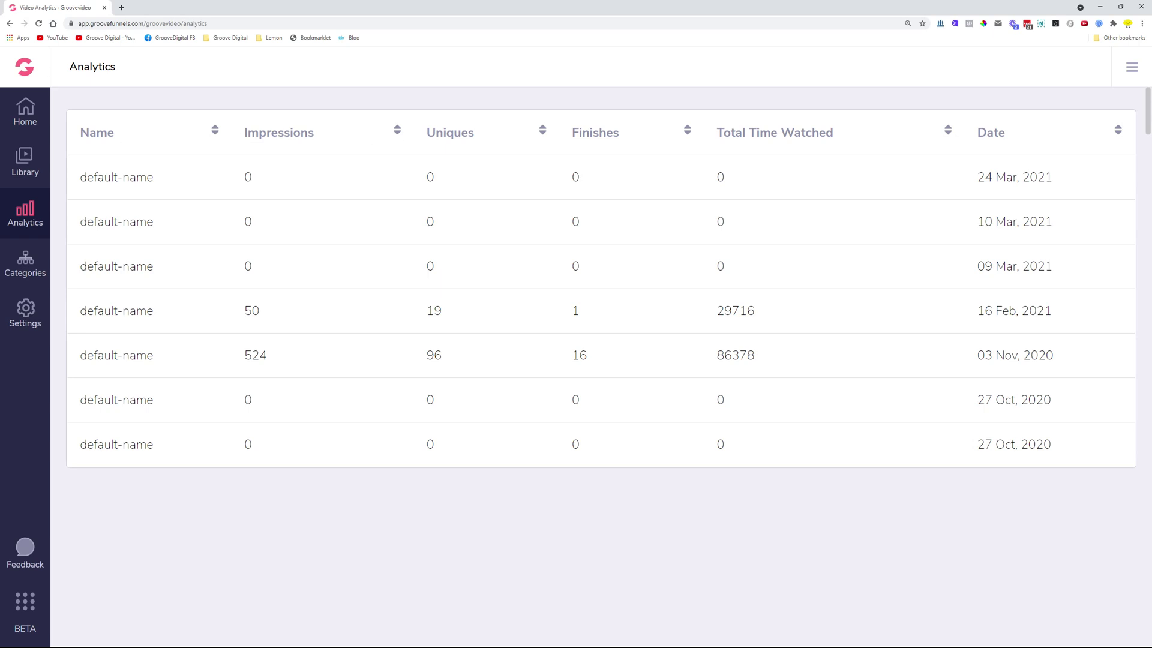
click(543, 132)
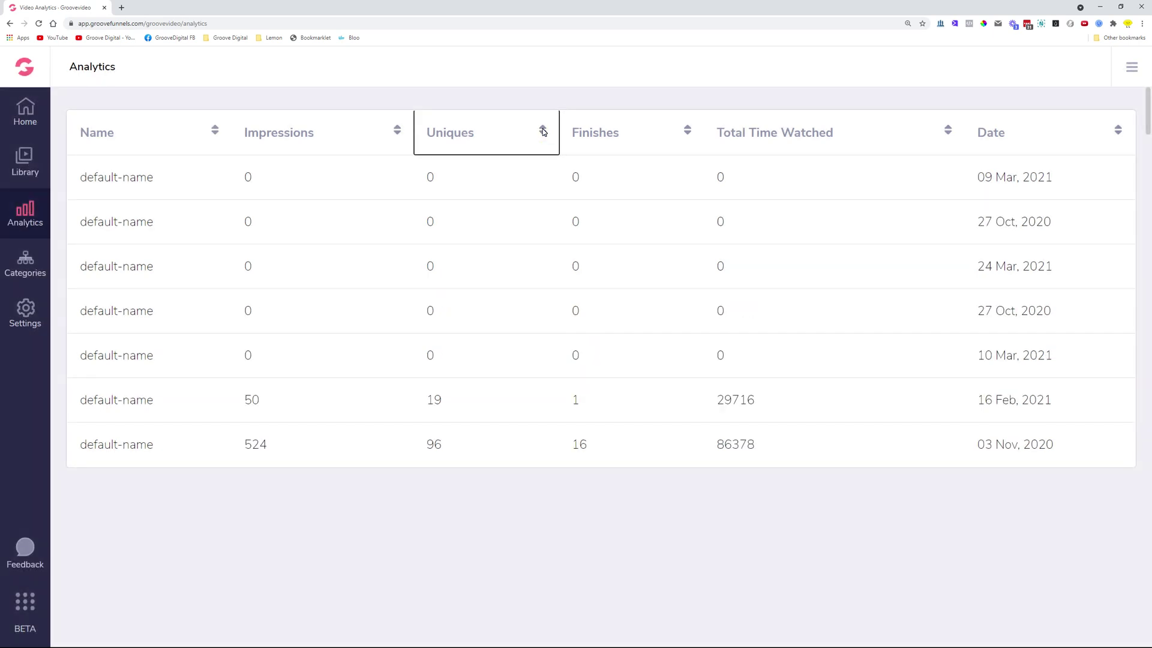
click(545, 130)
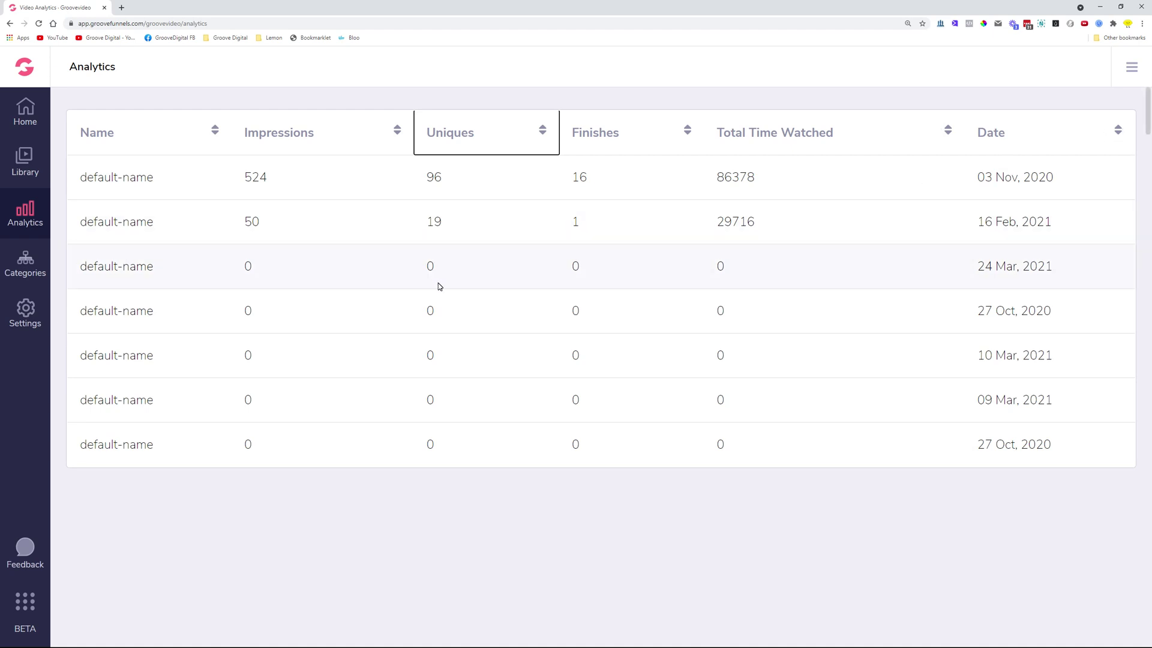
click(27, 112)
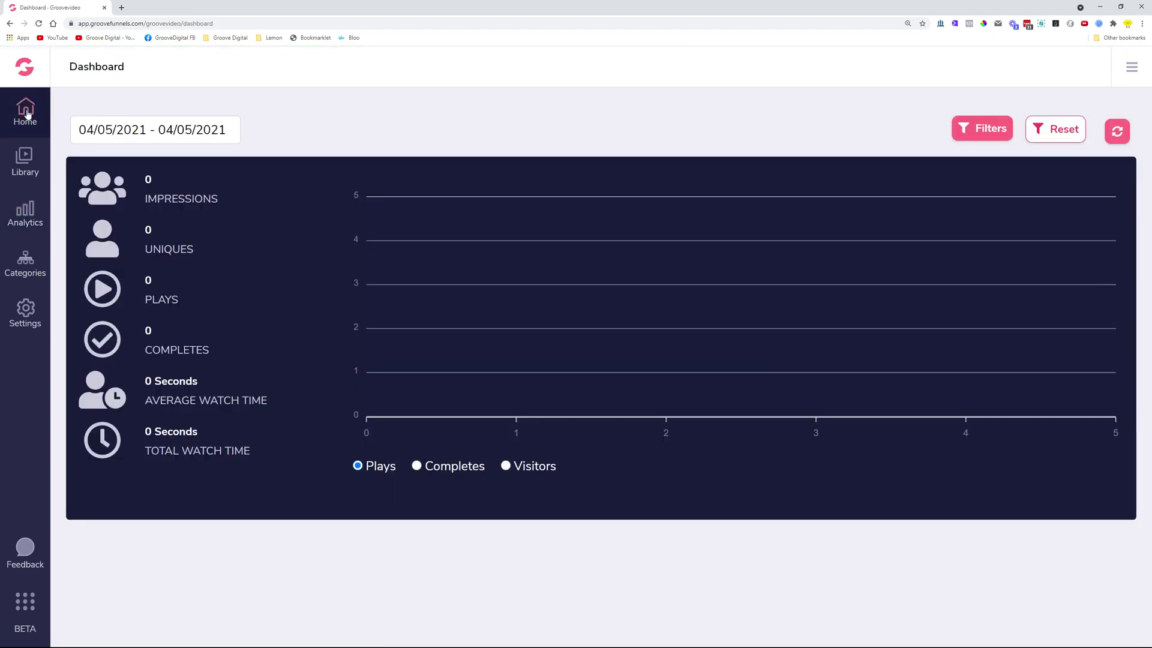